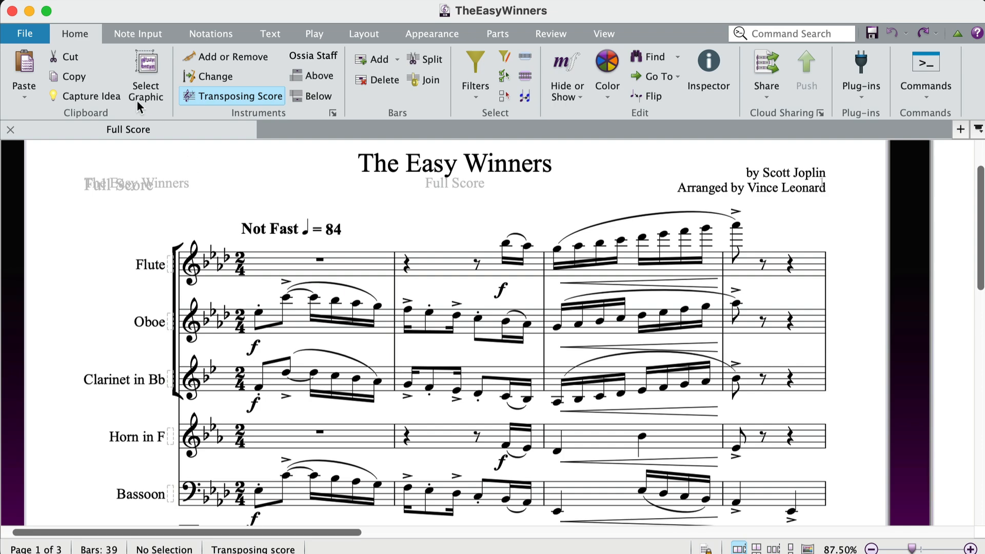
Open the video export settings for the full score of The Easy Winners.
left_click(31, 33)
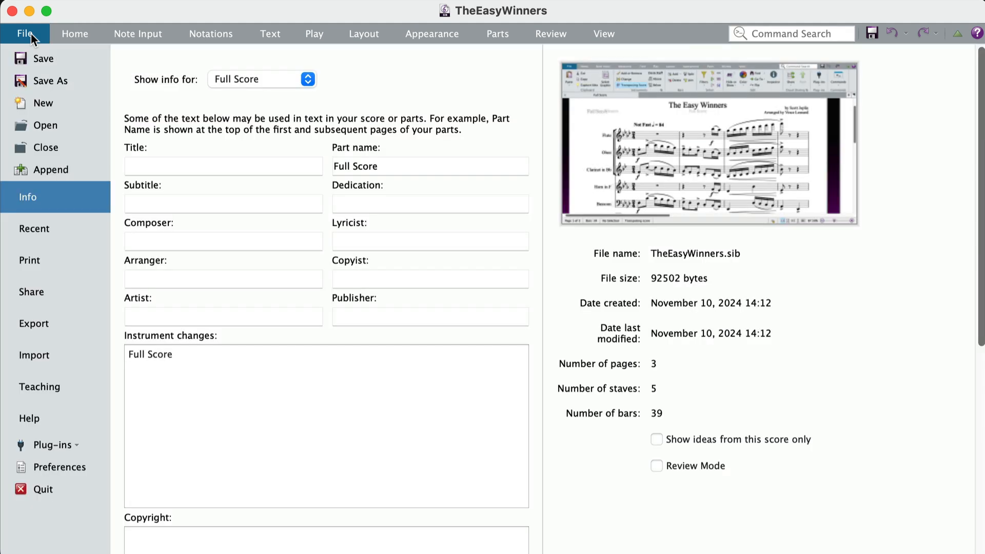
left_click(44, 324)
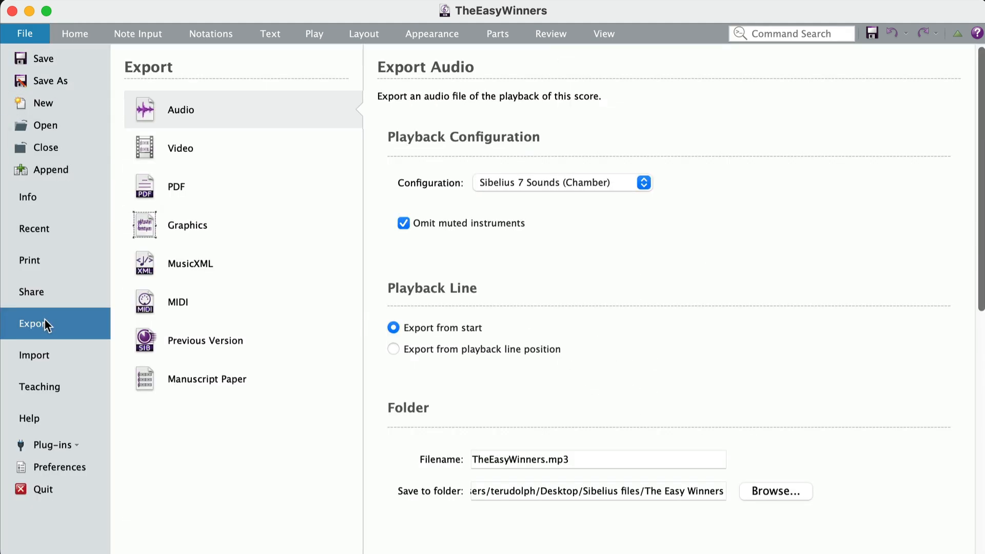
left_click(172, 150)
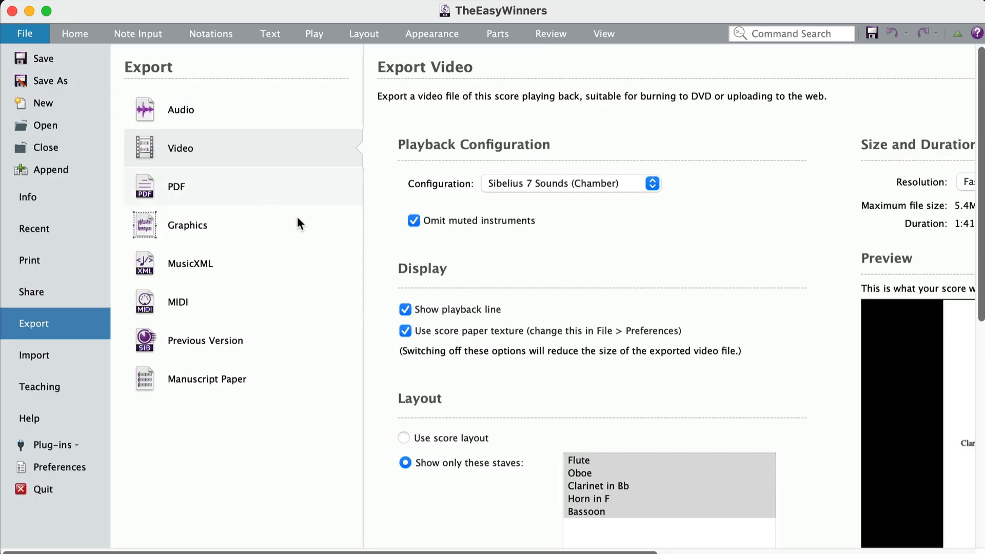
left_click_drag(595, 552, 833, 552)
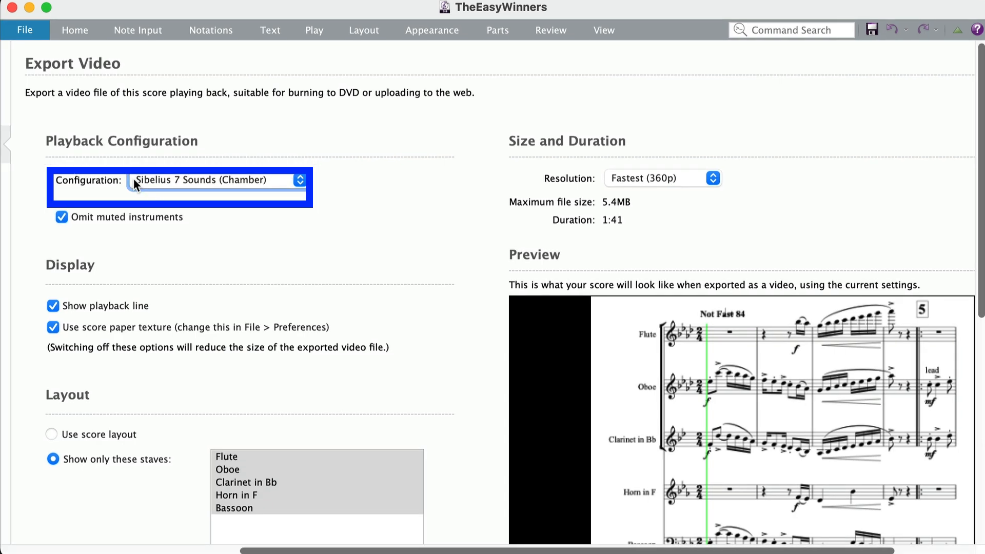
Set the video's playback configuration to Sibelius 7 Sounds.
left_click(137, 180)
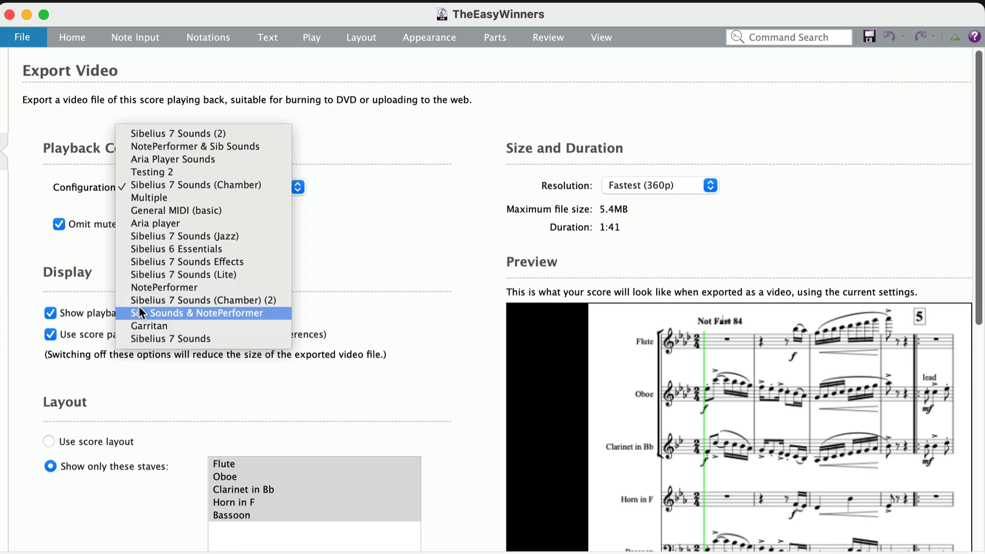
left_click(136, 339)
scroll(160, 382, "down", 2)
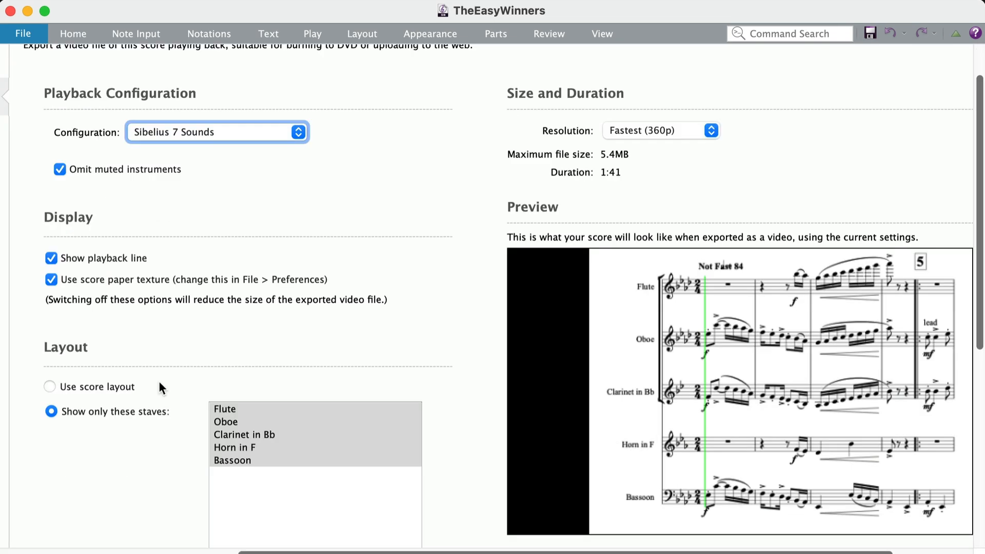
scroll(160, 382, "up", 2)
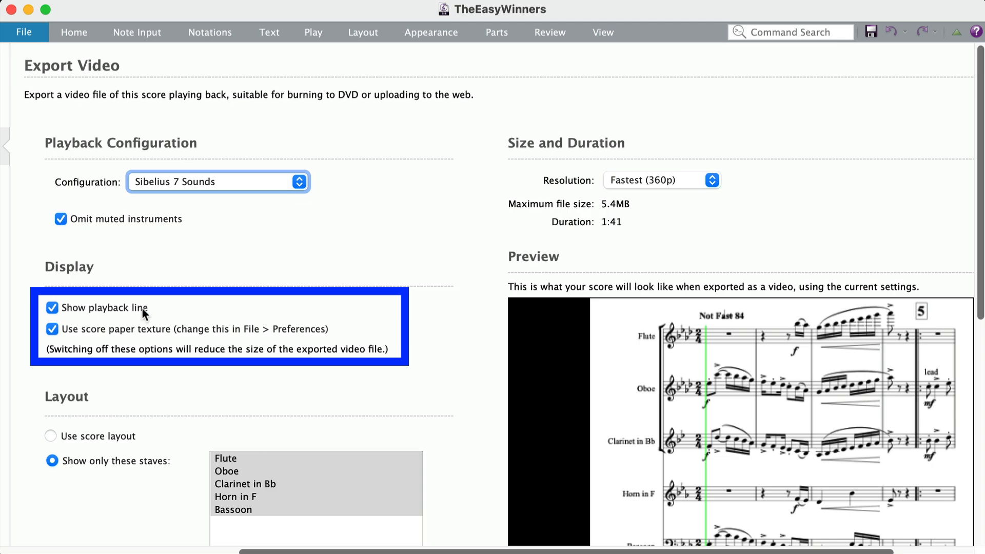
Try hiding the playback line and using the score layout, restoring the playback line and the selected-staves layout.
left_click(53, 308)
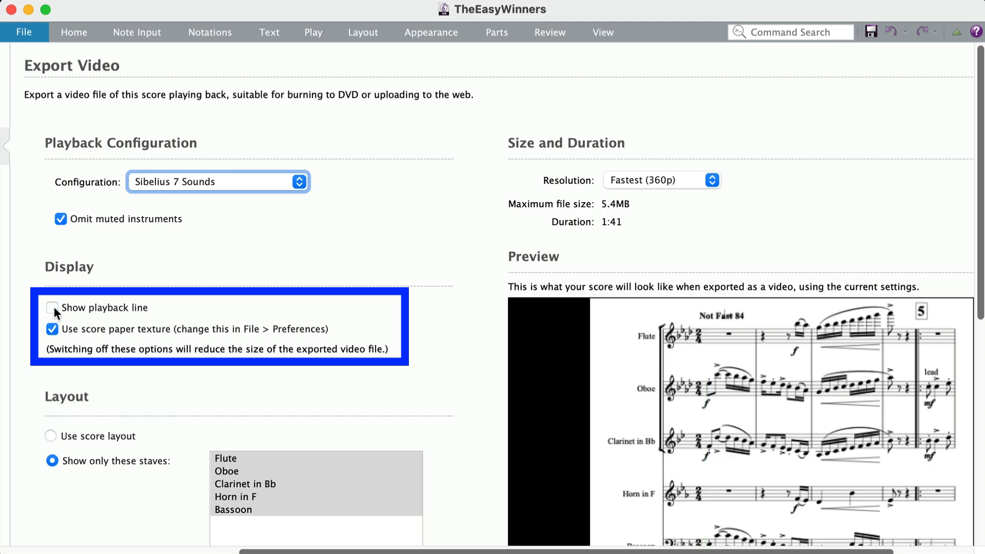
left_click(53, 308)
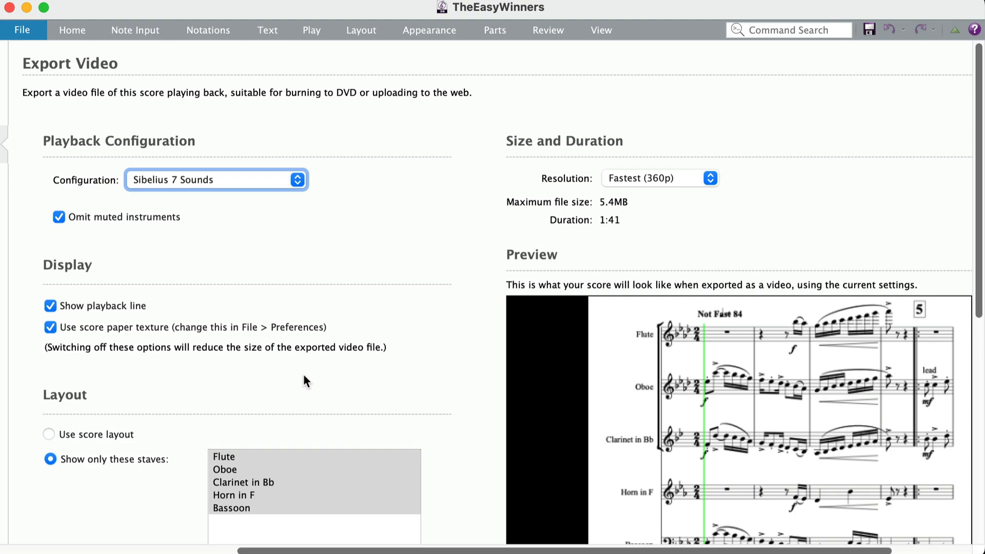
scroll(299, 372, "down", 2)
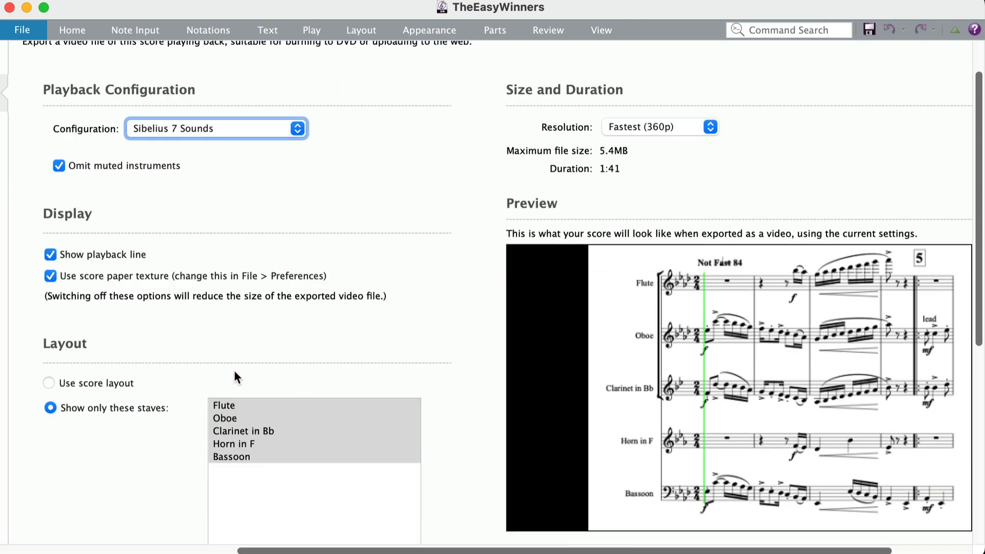
left_click(49, 384)
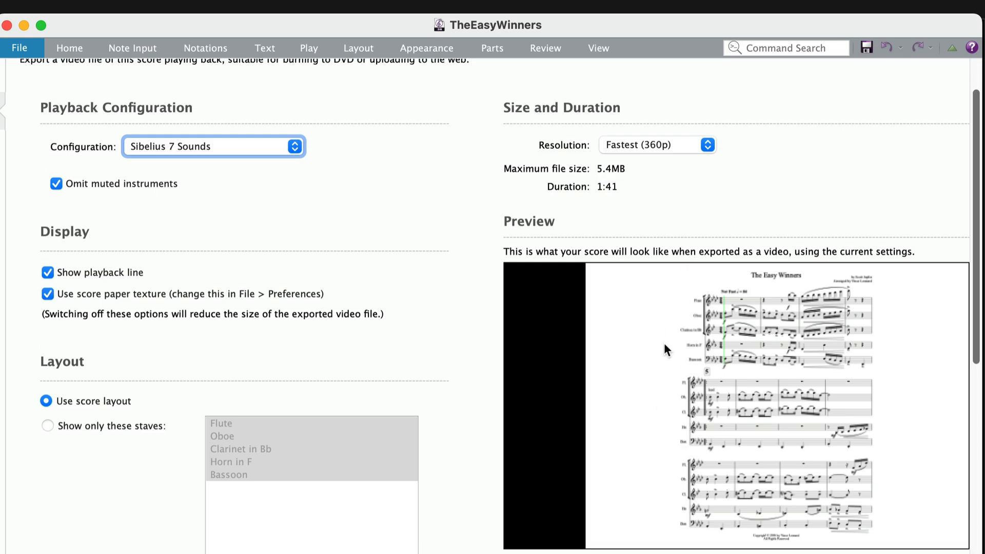
left_click(49, 423)
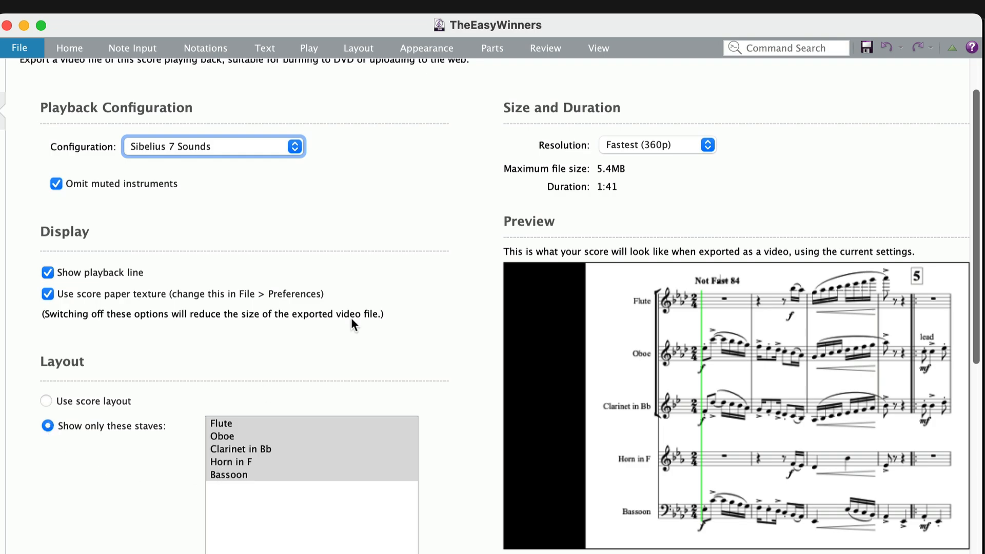
Choose the Fastest (360p) resolution and select The Easy Winners as the folder to save the video in.
left_click(694, 145)
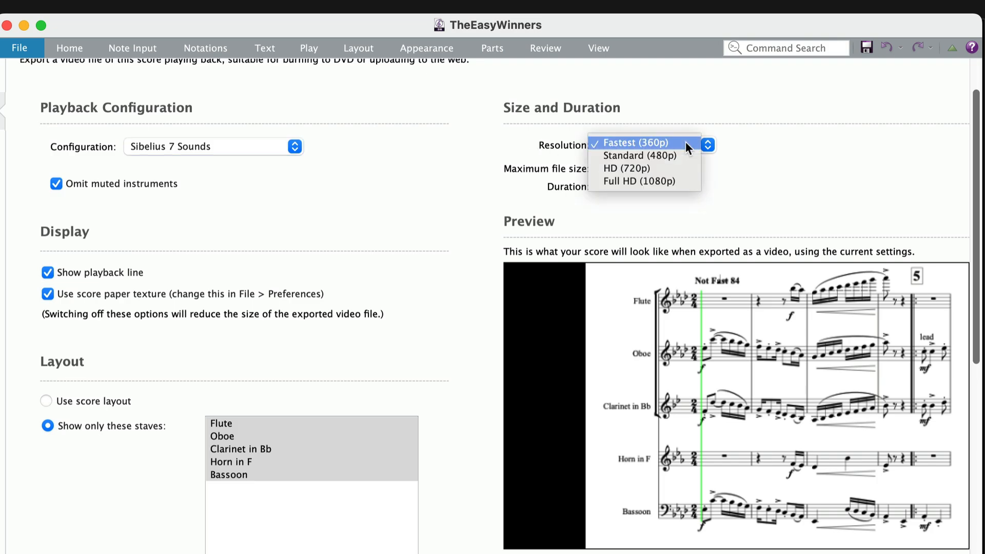
left_click(685, 141)
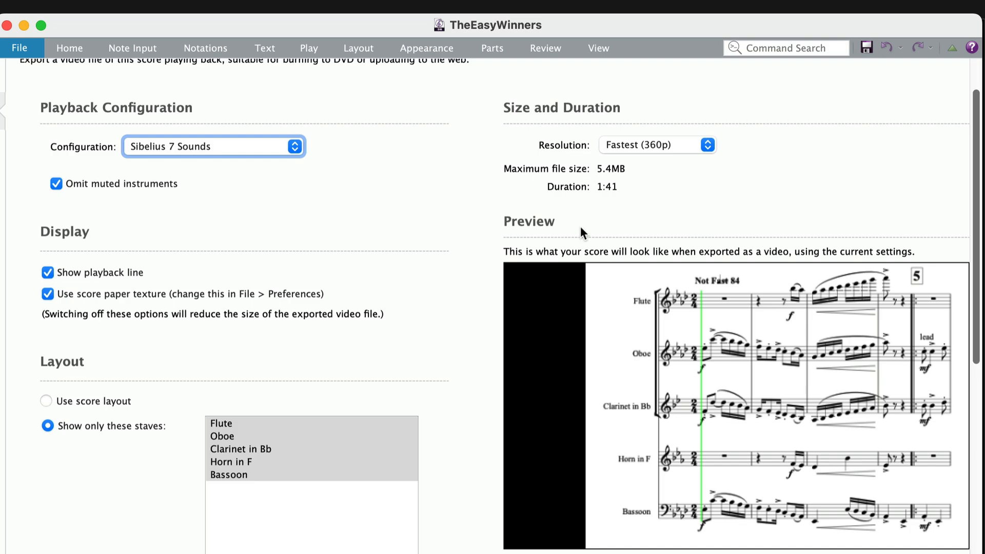
scroll(562, 330, "down", 3)
scroll(562, 330, "down", 3)
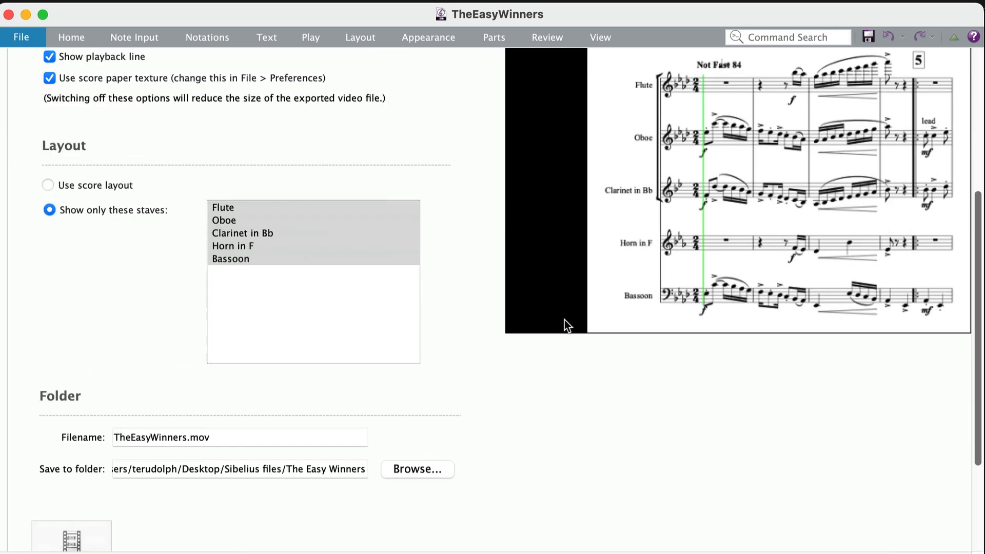
scroll(564, 325, "down", 2)
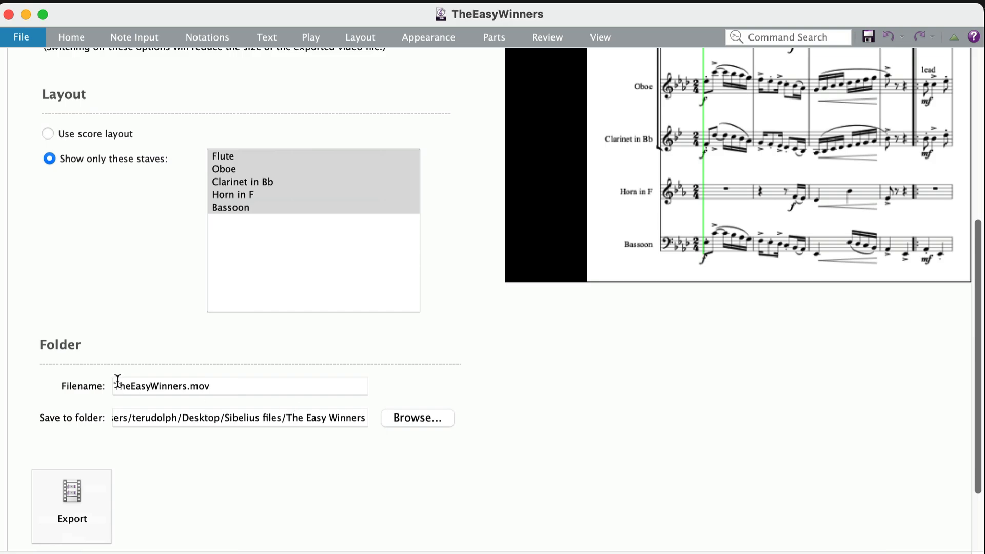
left_click(421, 420)
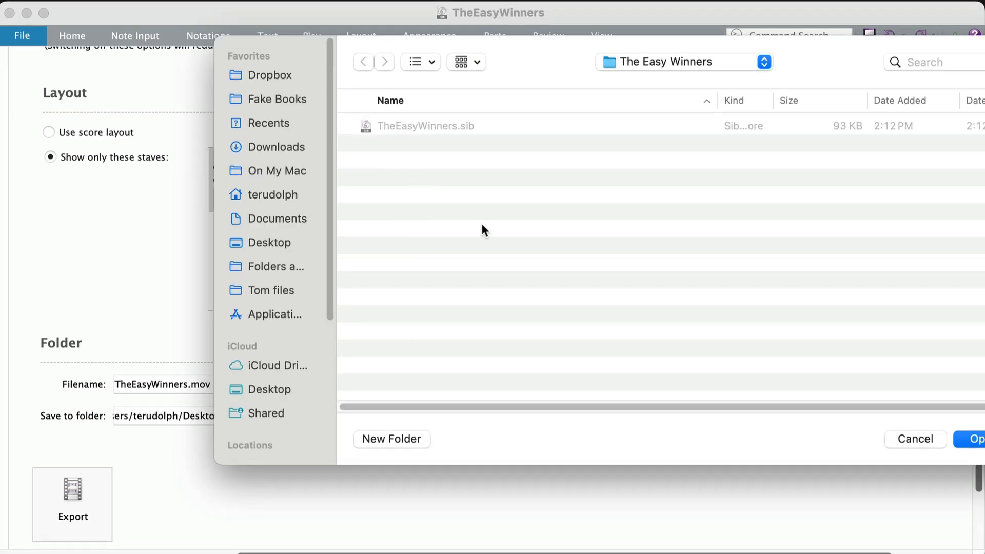
left_click(976, 439)
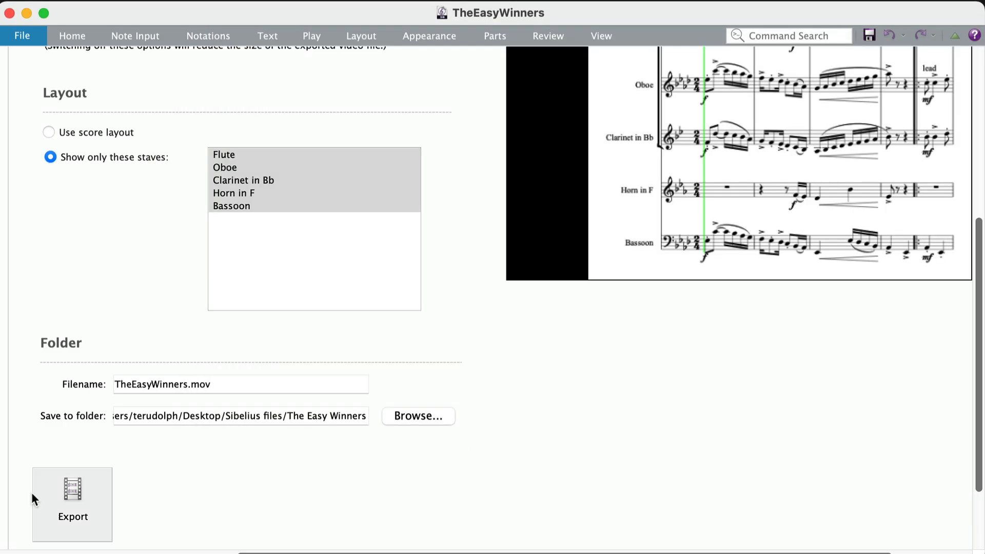
Export the score video as TheEasyWinners.mov.
scroll(122, 464, "up", 3)
scroll(122, 464, "down", 1)
scroll(122, 460, "down", 3)
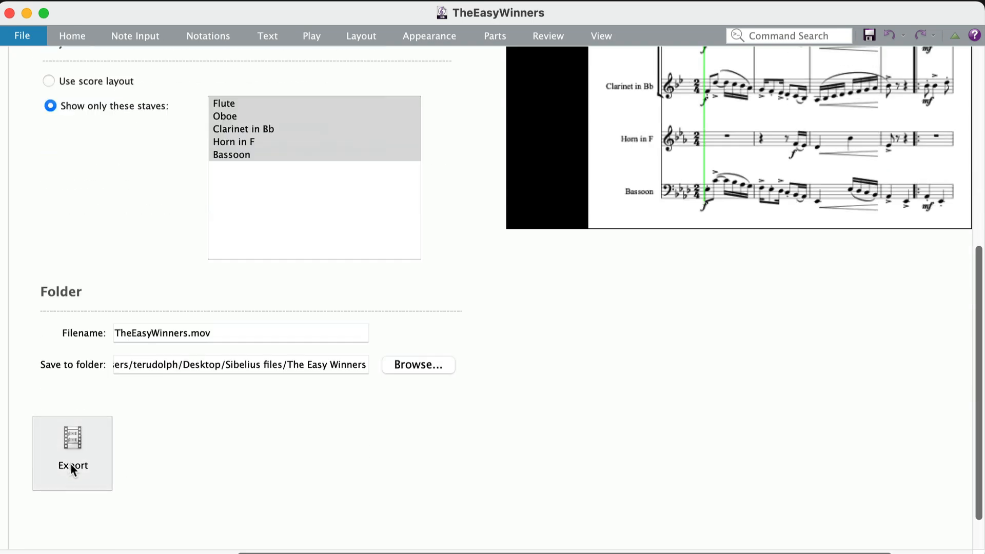
left_click(72, 467)
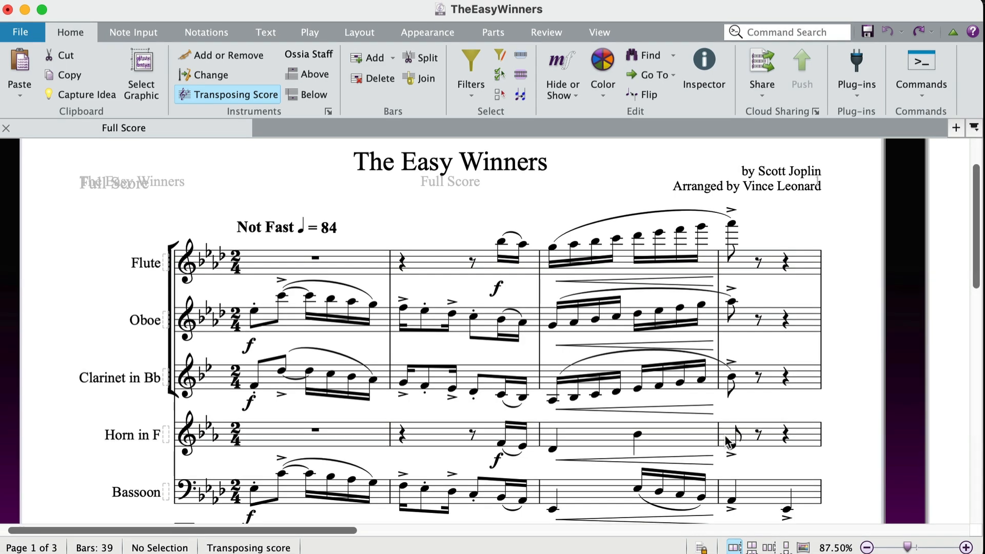
Switch to Finder and open the exported TheEasyWinners.mov with QuickTime Player.
key("super+Tab")
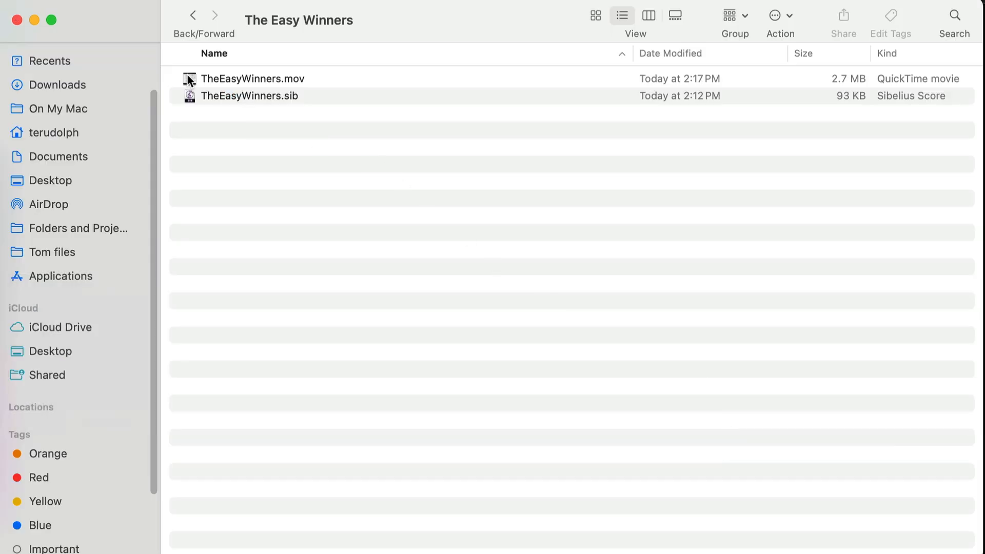
left_click(233, 78)
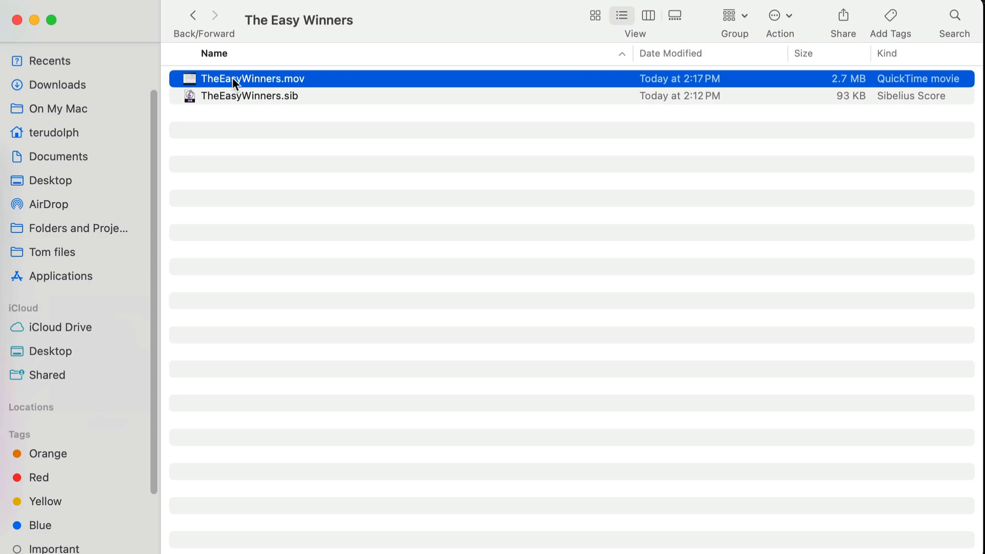
right_click(232, 78)
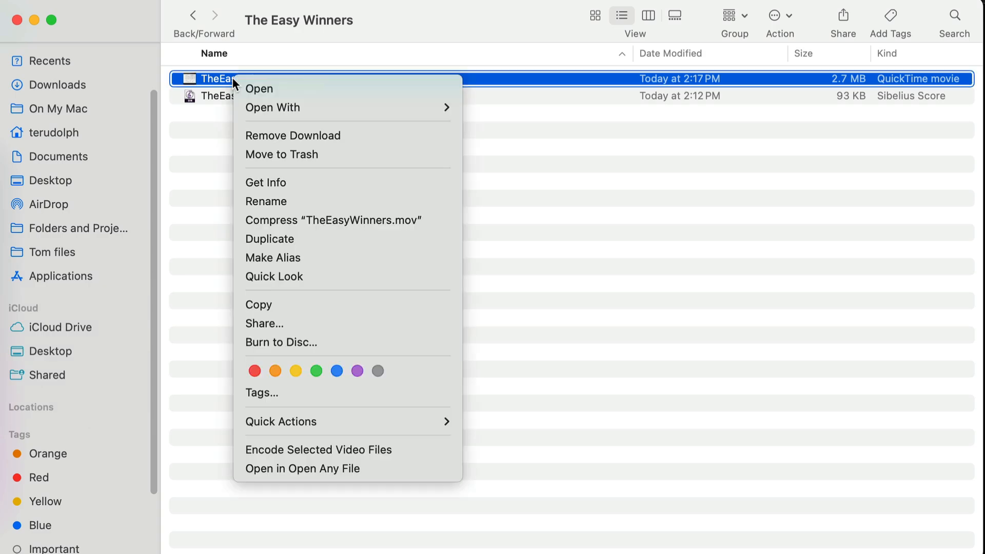
mouse_move(253, 112)
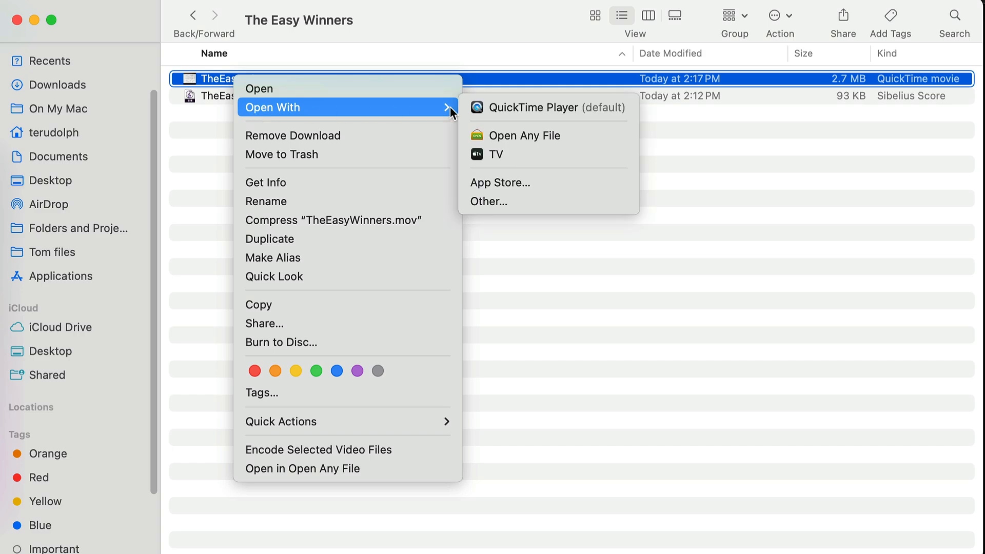
left_click(491, 106)
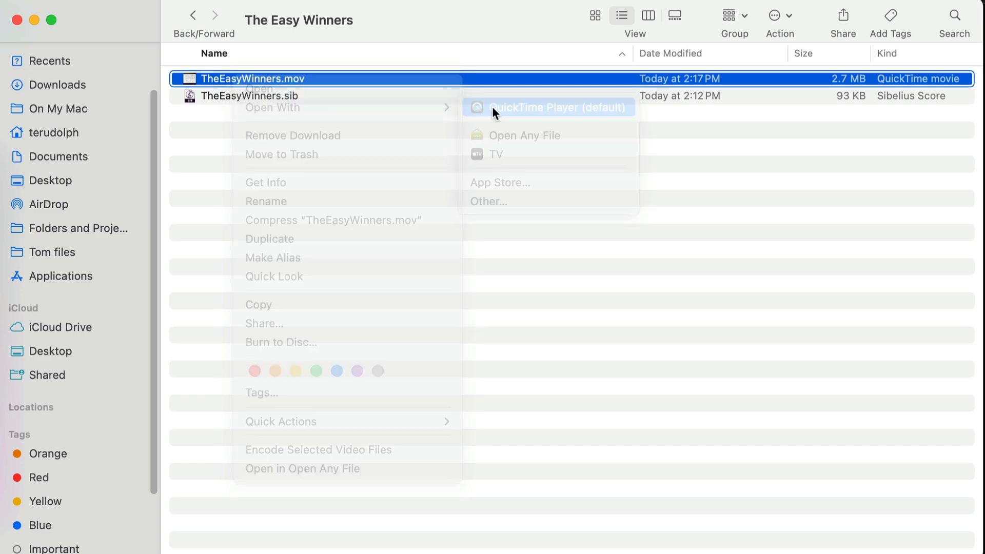
left_click_drag(69, 1, 439, 122)
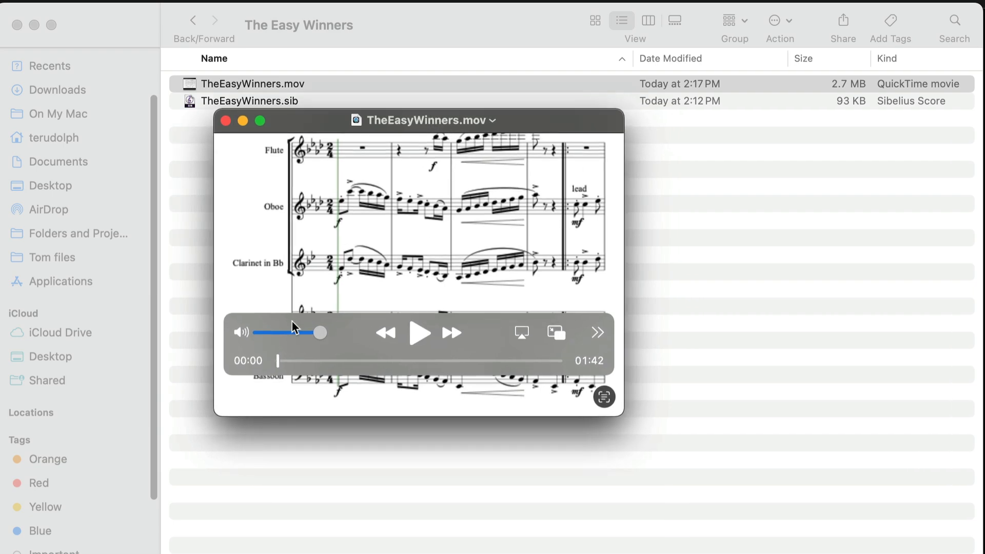
Play the opening seconds of the exported score video, pause it and close the player window.
left_click(420, 335)
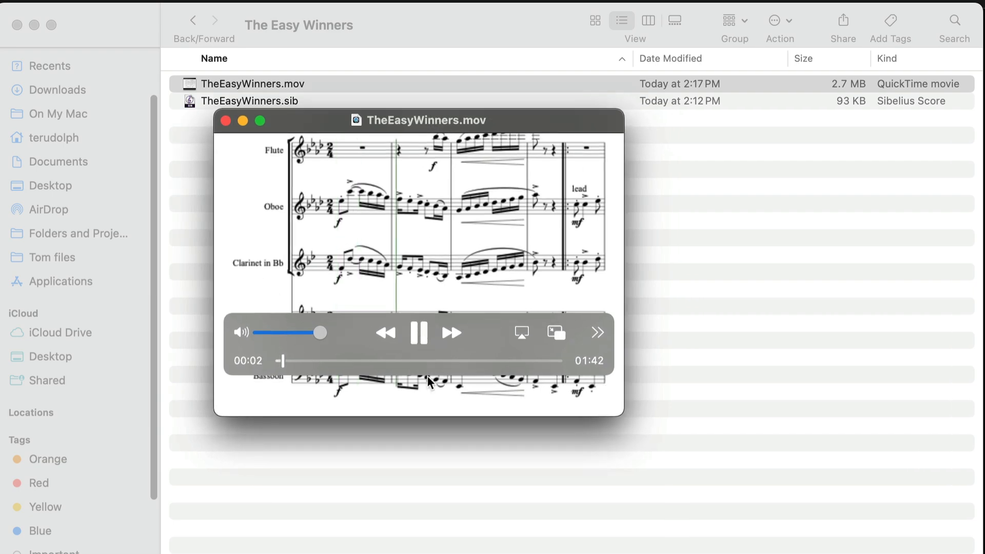
mouse_move(312, 352)
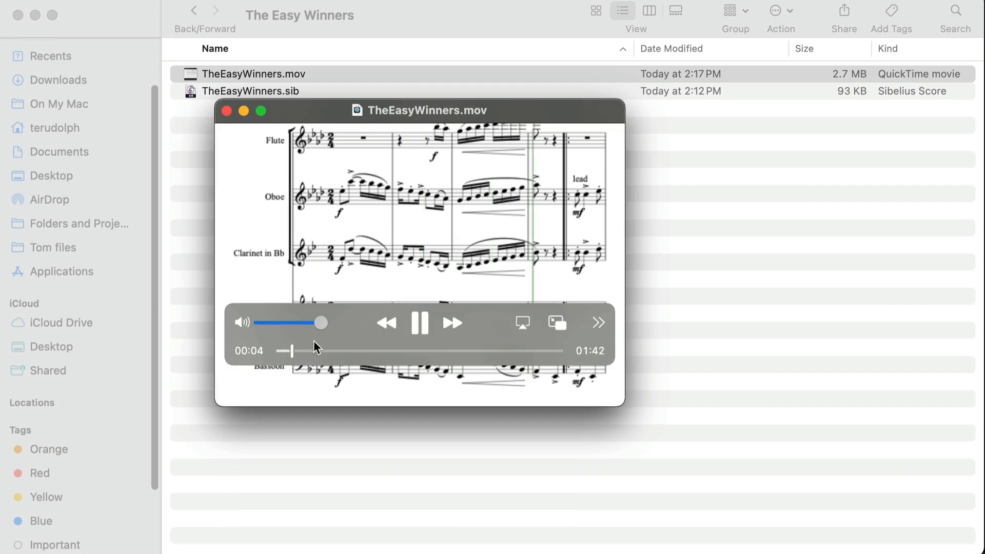
left_click(430, 326)
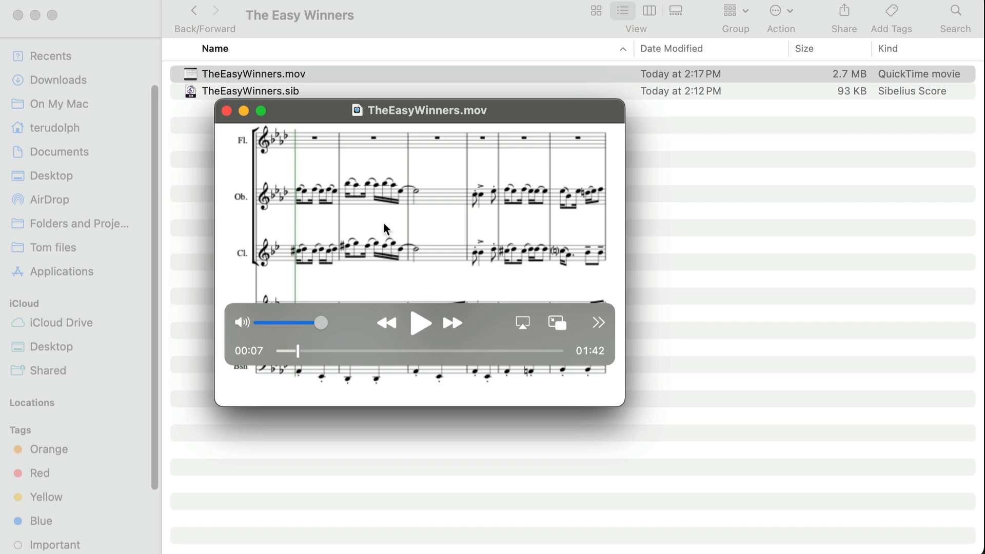
left_click(226, 111)
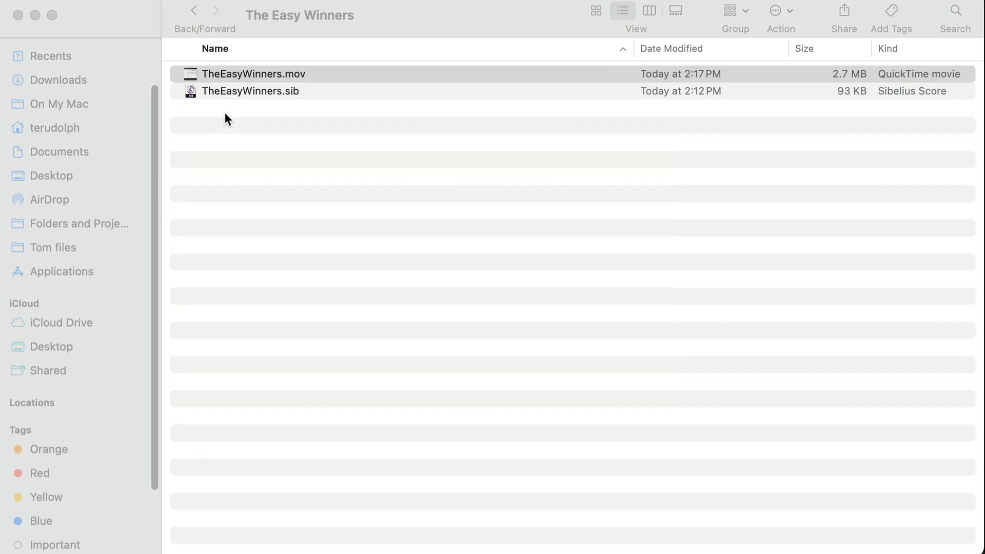
Switch back to Sibelius and reopen the video export settings for the score.
key("super+Tab")
key("super+Tab")
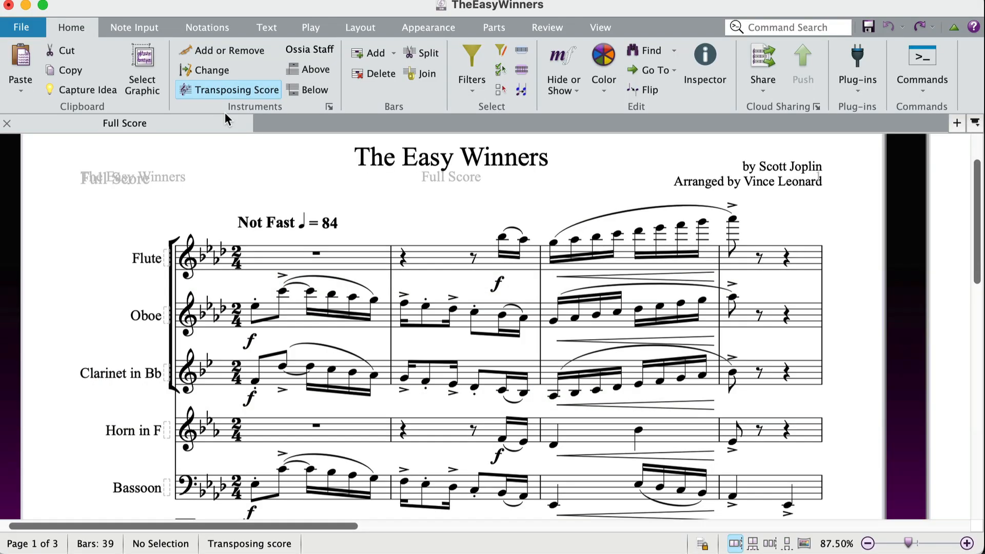
left_click(23, 31)
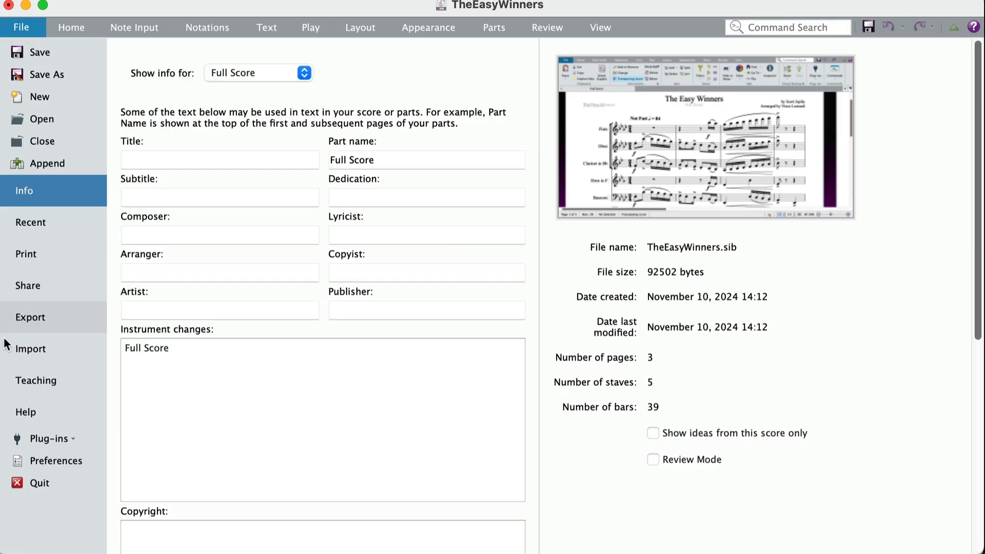
left_click(19, 317)
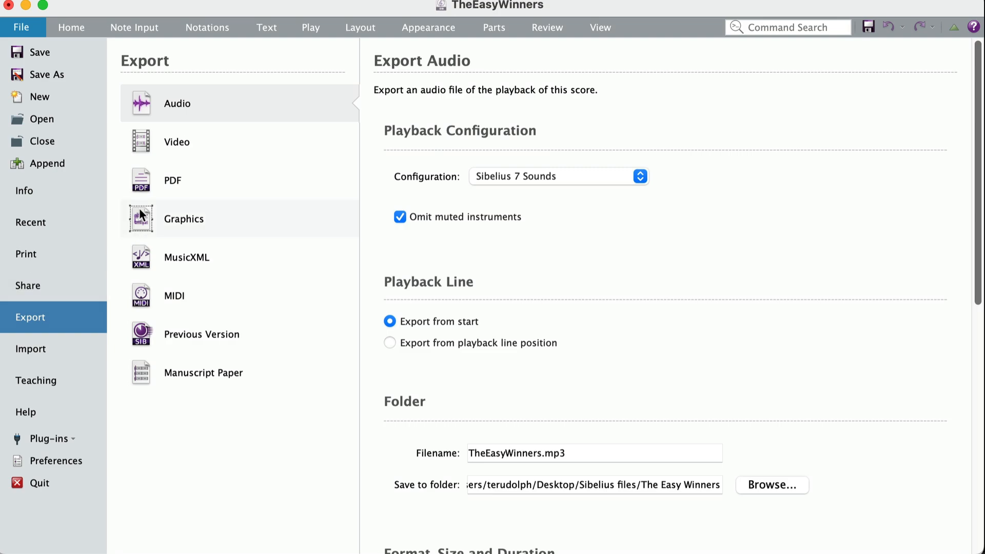
left_click(154, 146)
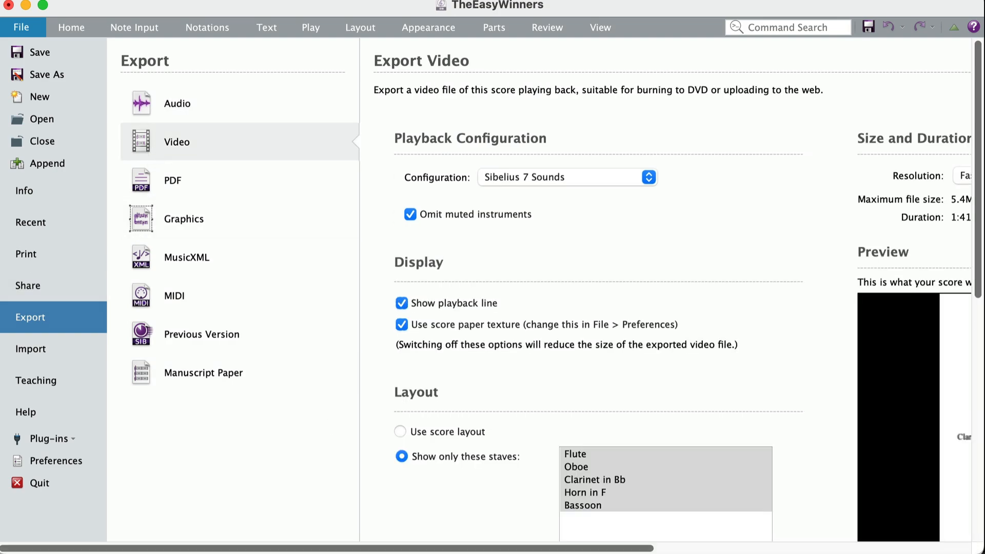
left_click_drag(385, 548, 605, 548)
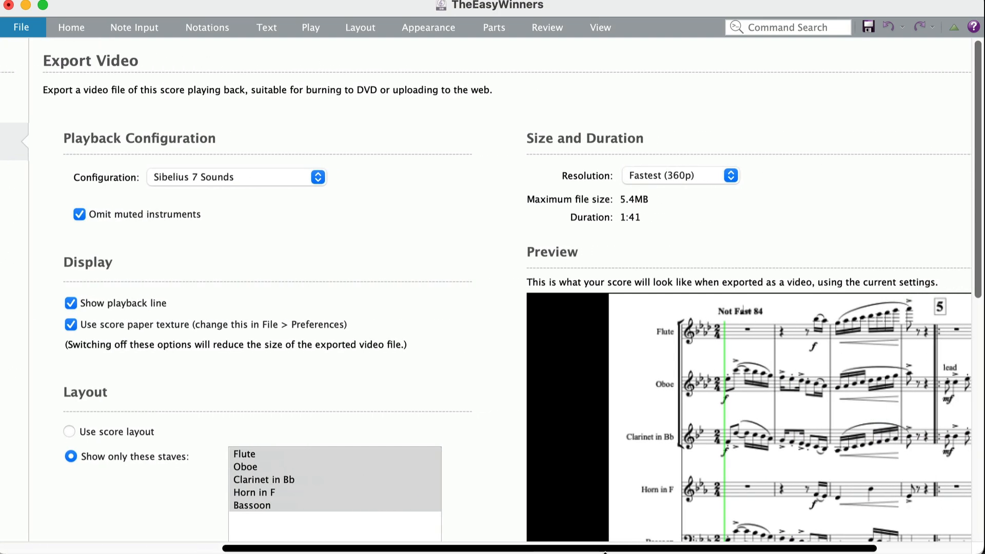
Limit the video layout to only the Flute, Oboe and Horn in F staves.
scroll(492, 438, "down", 4)
scroll(491, 438, "up", 4)
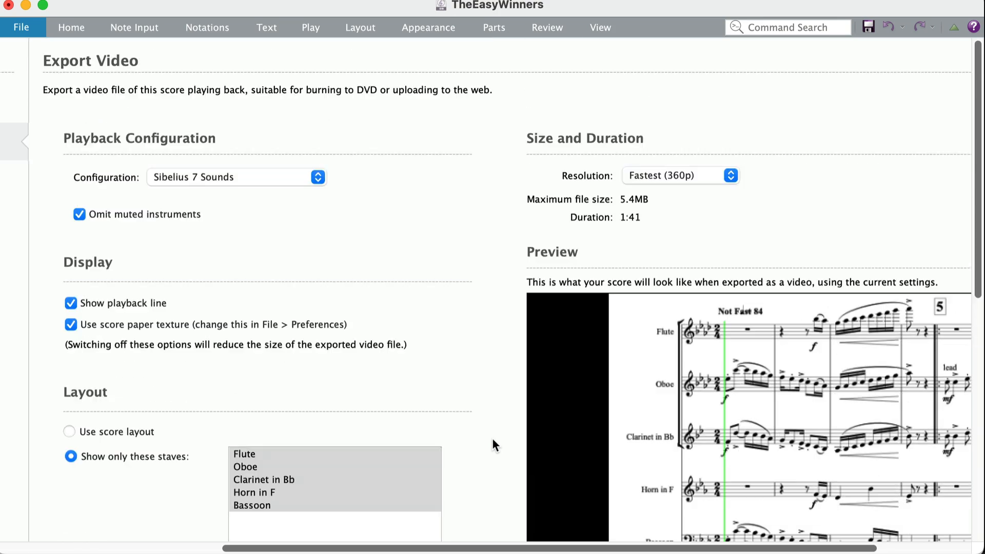
scroll(491, 438, "down", 3)
left_click(297, 432)
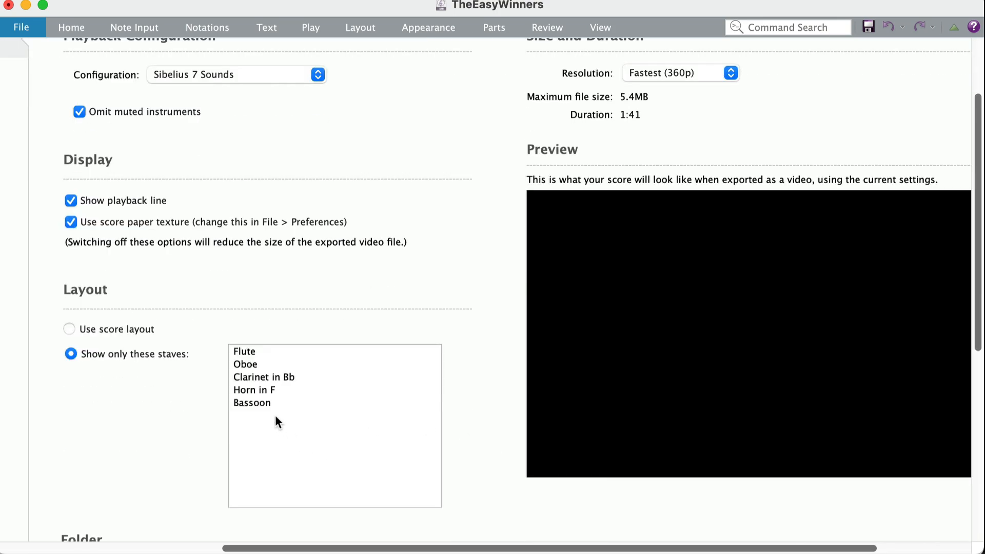
left_click(236, 347)
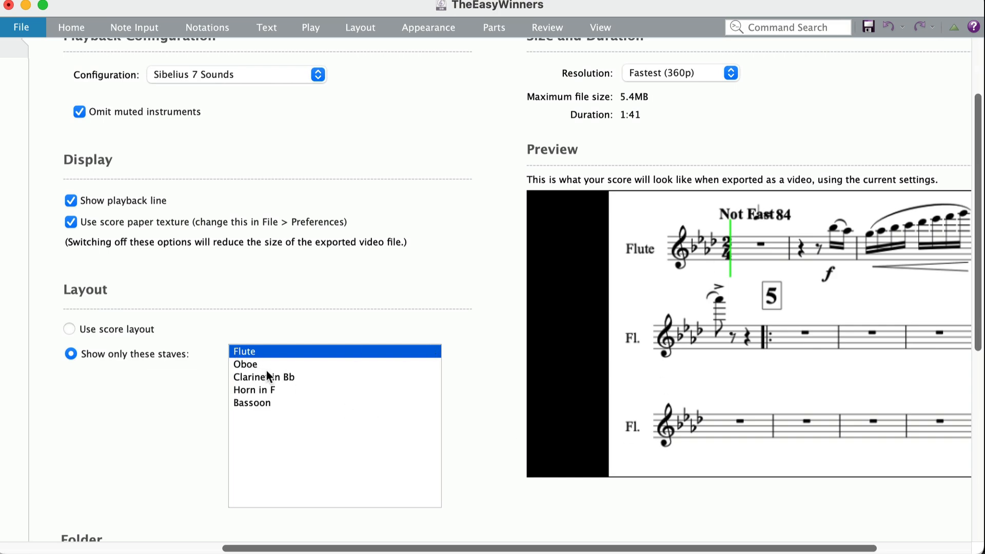
left_click(238, 363, "super")
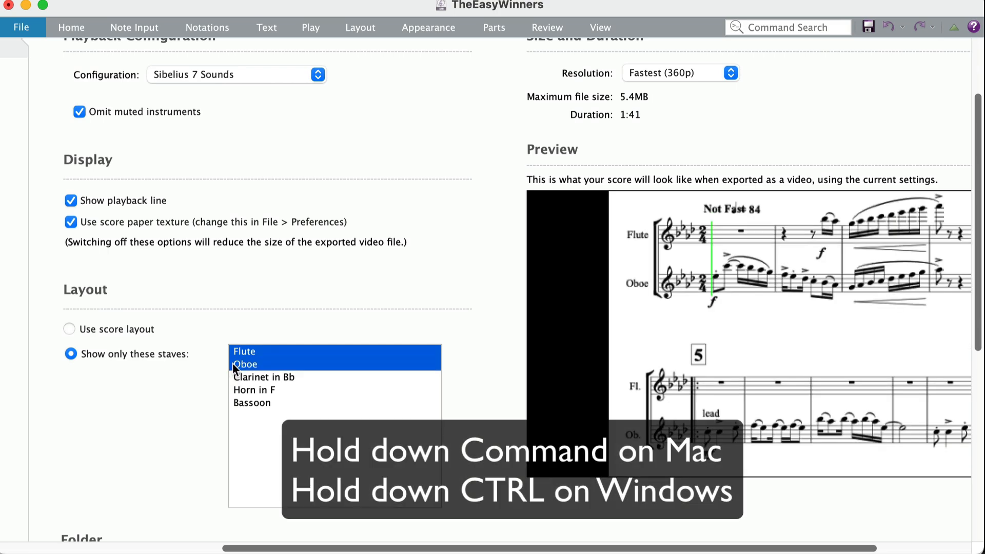
left_click(241, 390, "super")
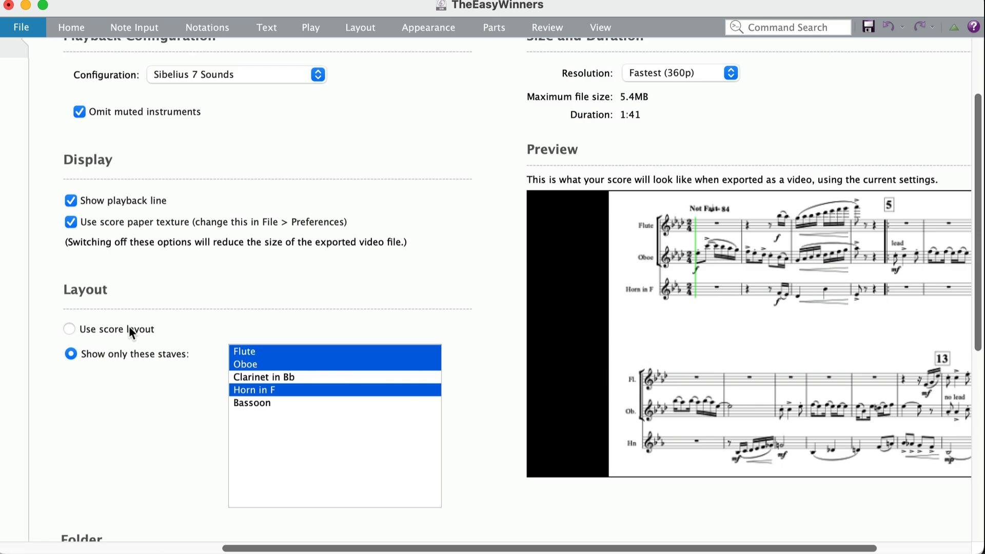
Preview the video with the score layout and return to showing only the selected staves.
left_click(70, 329)
scroll(71, 330, "down", 3)
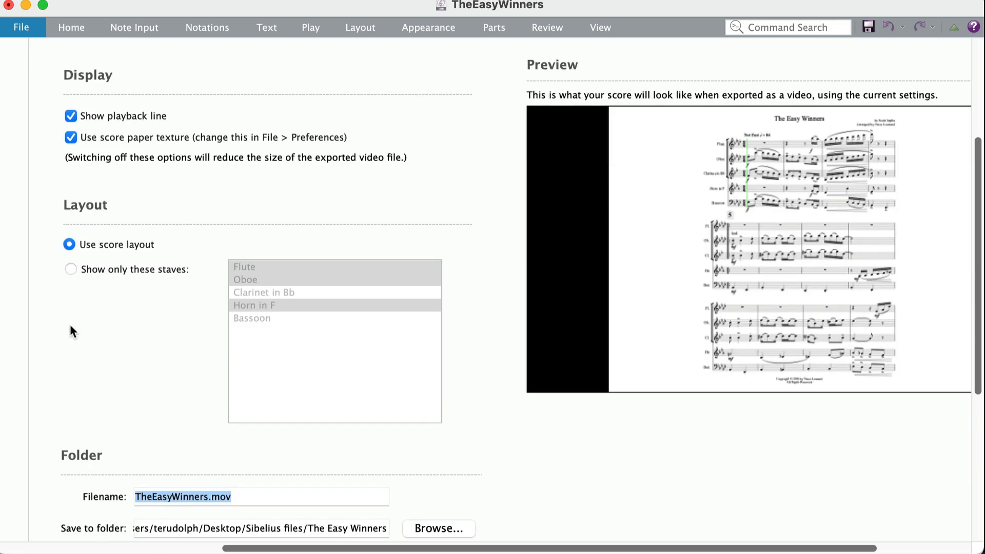
left_click(70, 268)
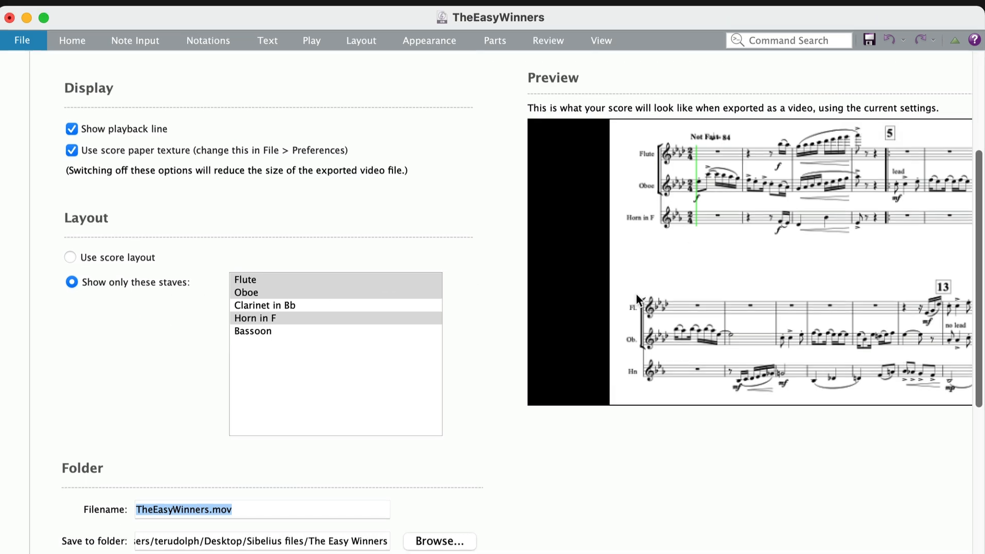
Show only the Flute and Clarinet in Bb staves in the exported video.
left_click(239, 317)
left_click(242, 282)
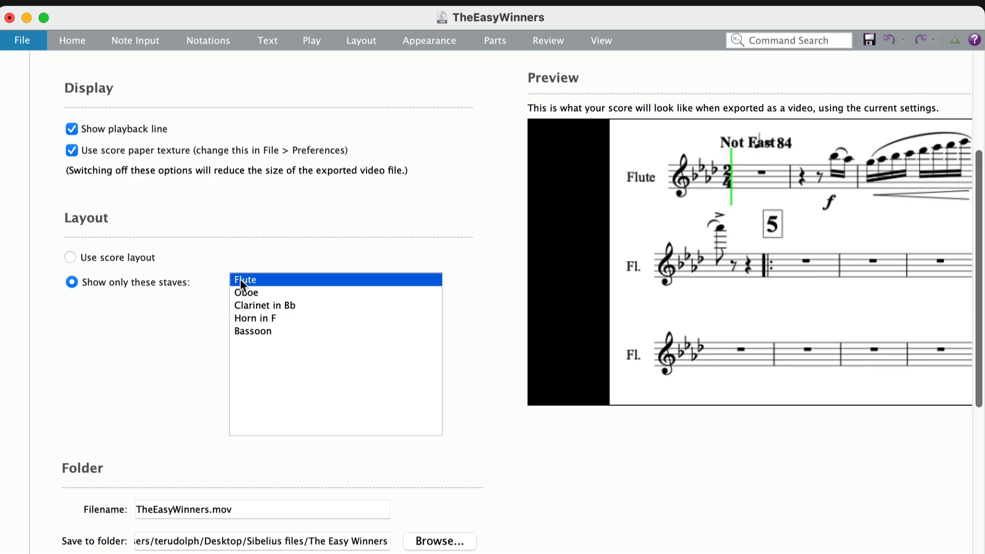
left_click(243, 309, "super")
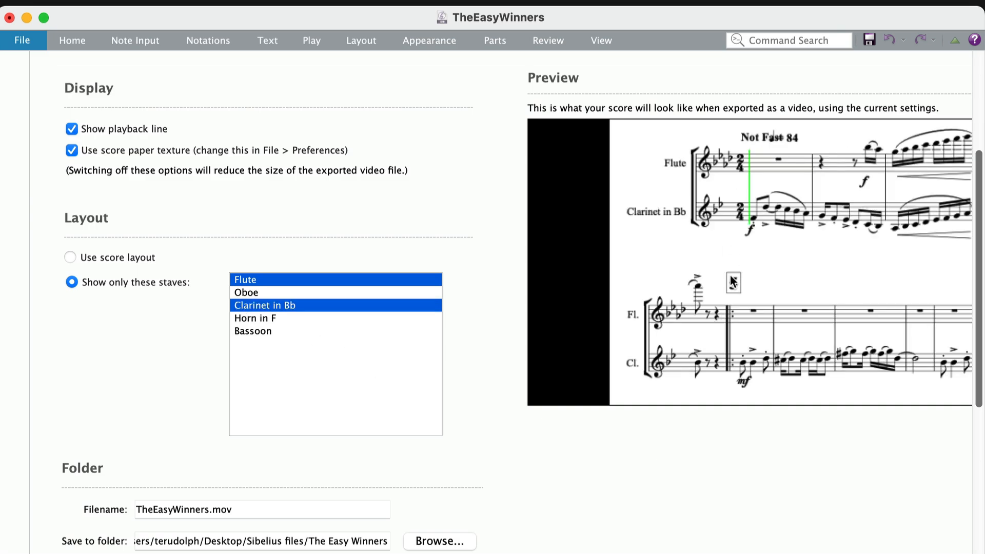
Name the video file TheEasyWinners Fl_Cl.mov and export it.
scroll(732, 282, "down", 5)
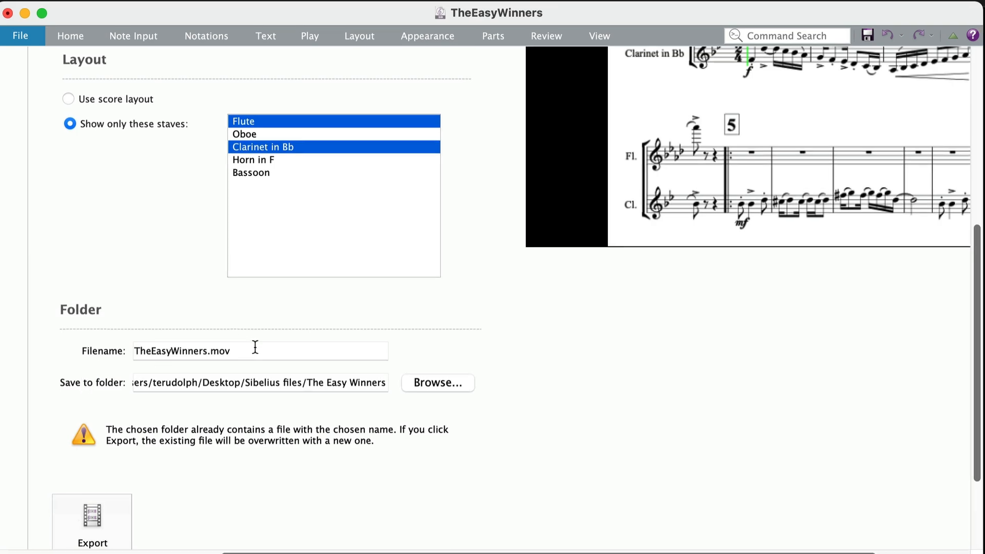
left_click(207, 351)
type("Fl")
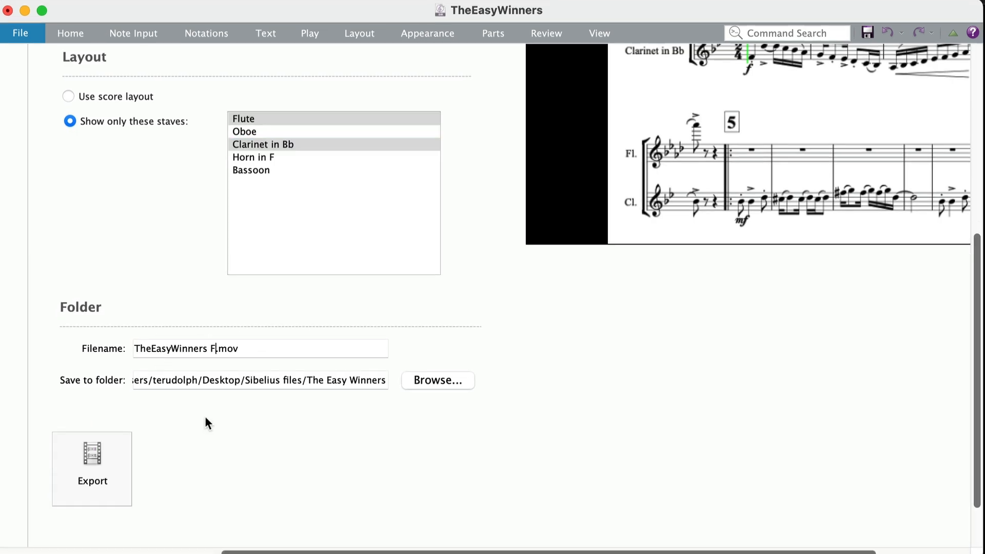
type("_Cl")
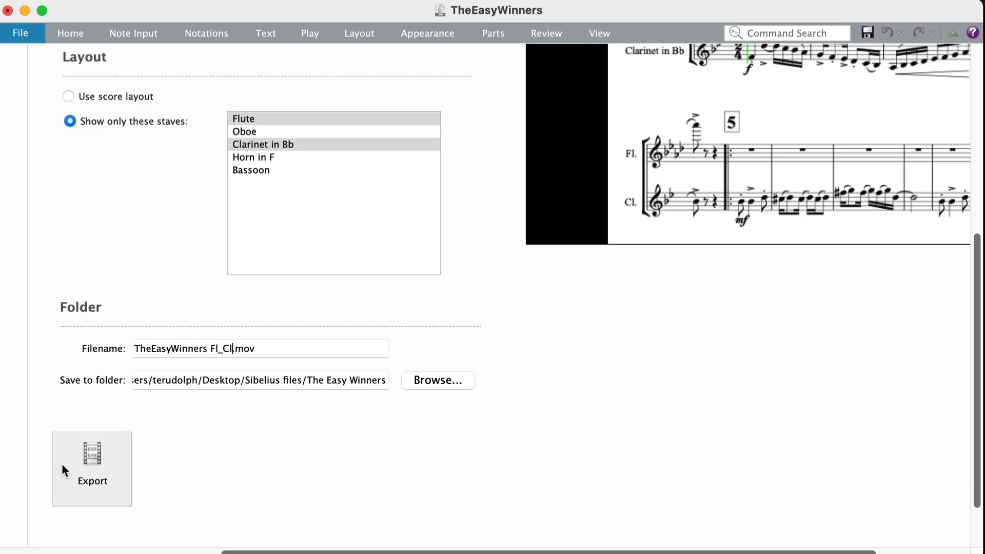
left_click(100, 460)
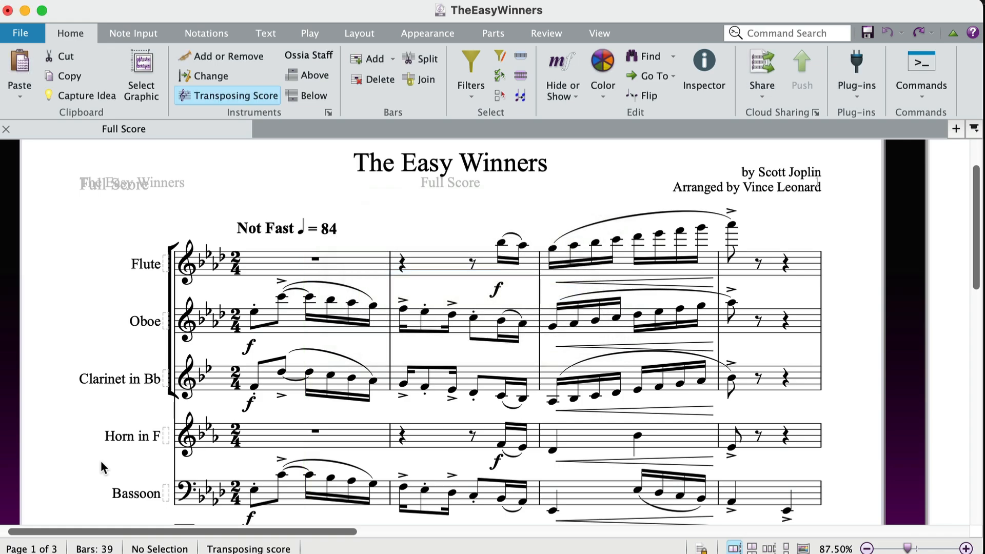
Switch to Finder to check the exported TheEasyWinners Fl_Cl.mov and return to Sibelius.
key("super+Tab")
key("Up")
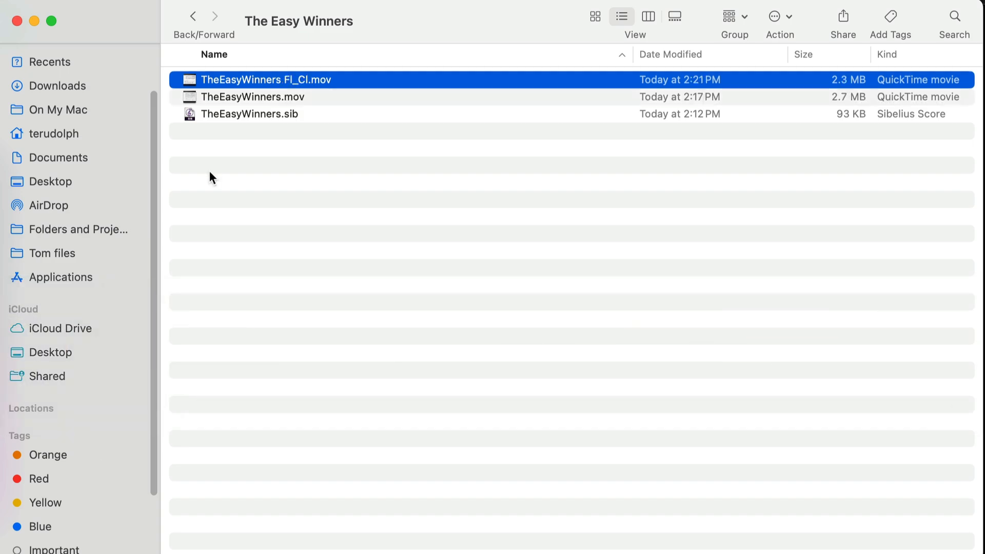
key("super+Tab")
key("super+Tab")
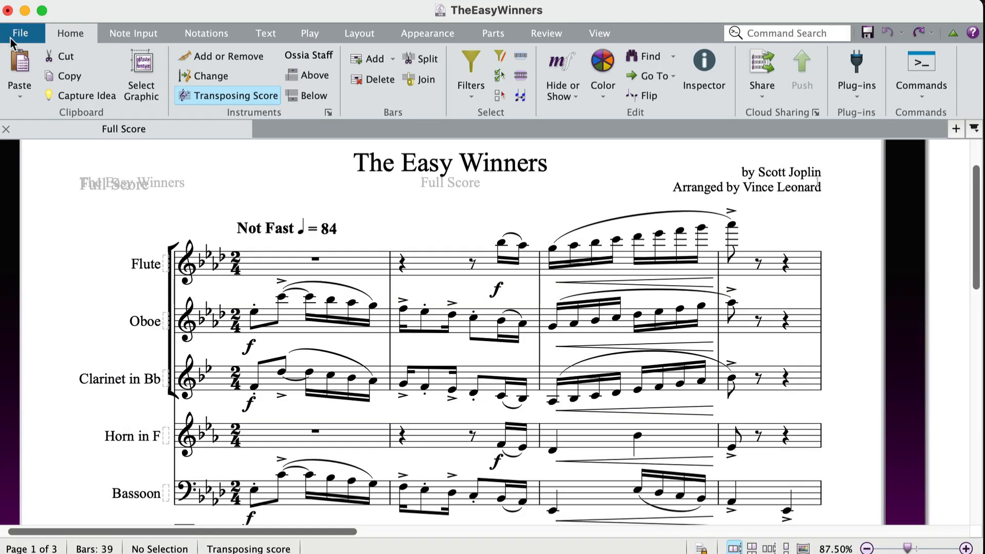
Open the score's video export settings and review the playback, display and layout options.
left_click(15, 35)
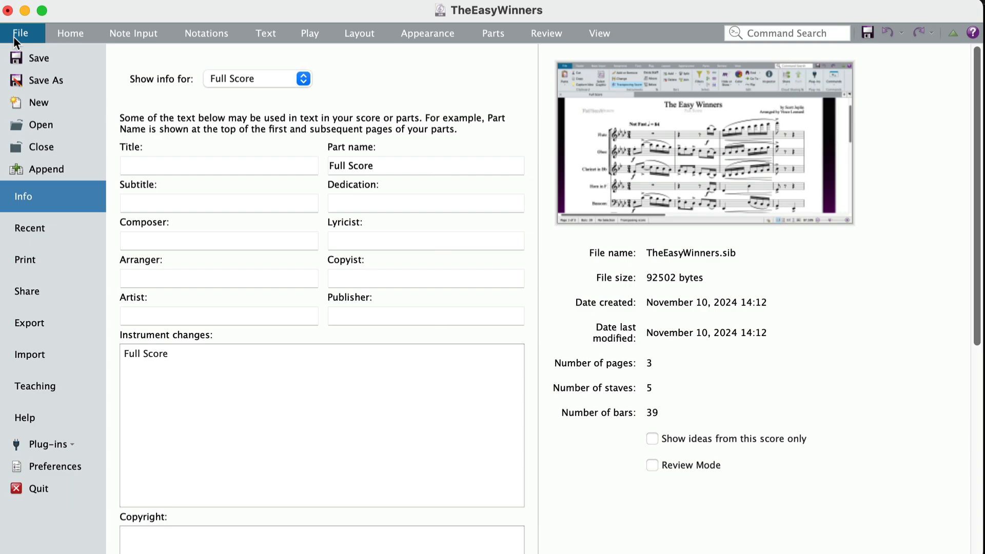
left_click(24, 333)
left_click(172, 150)
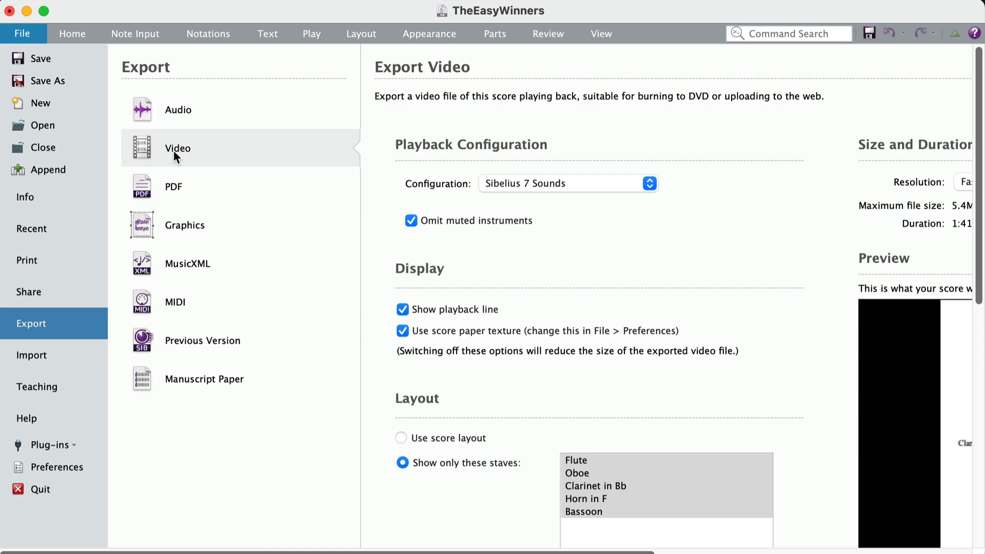
scroll(504, 389, "down", 5)
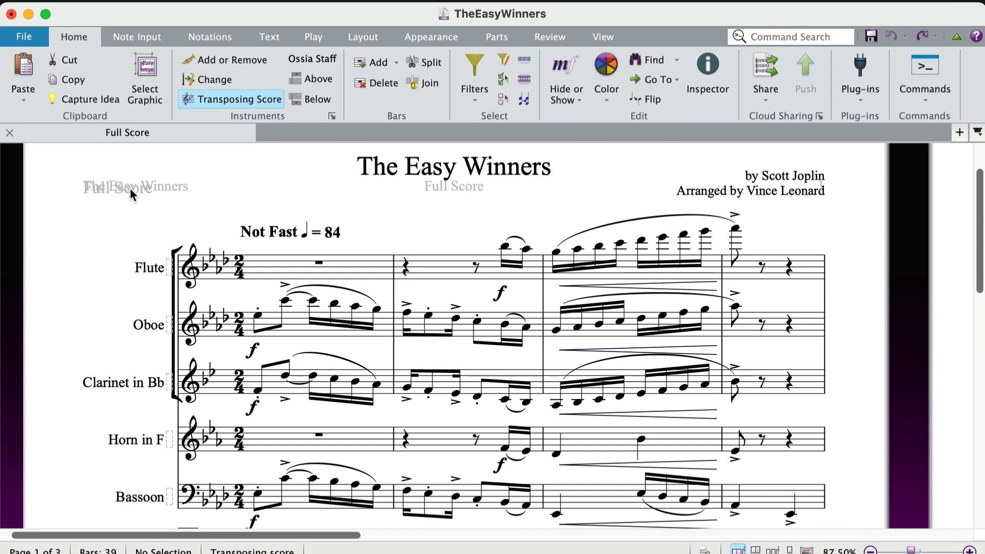
Show the Mixer and expand its strips to reveal the pan, solo and mute controls.
key("m")
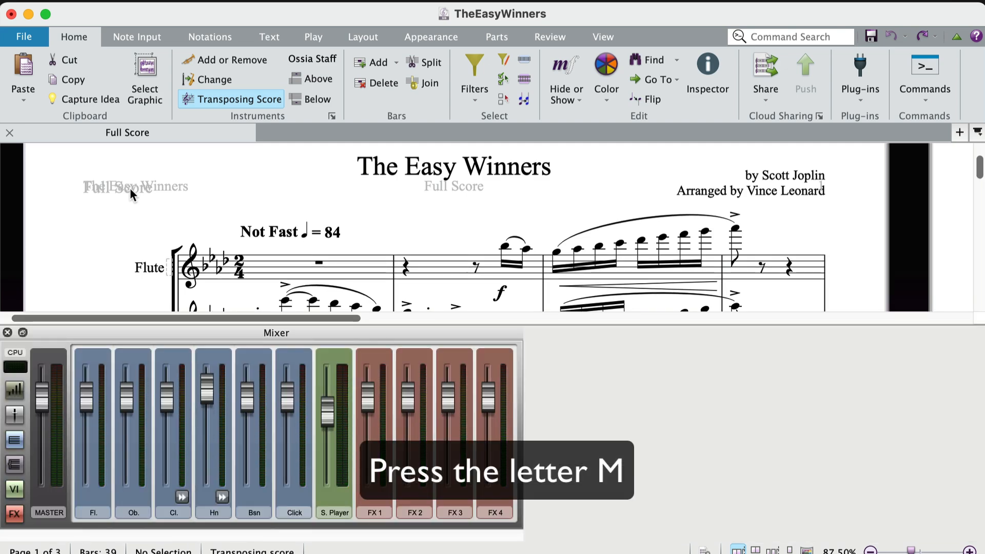
left_click(13, 390)
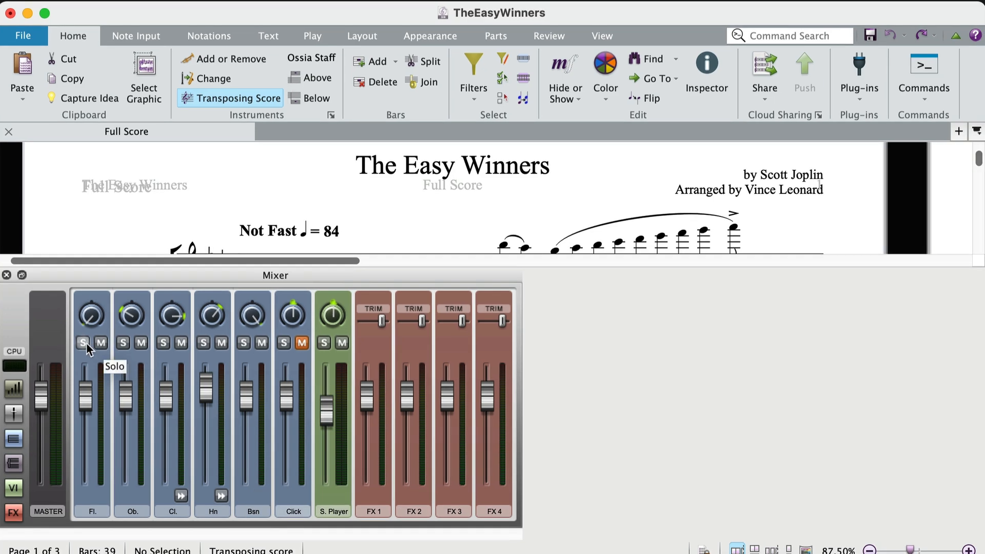
Solo the Flute in the Mixer and turn its solo off again.
left_click(84, 344)
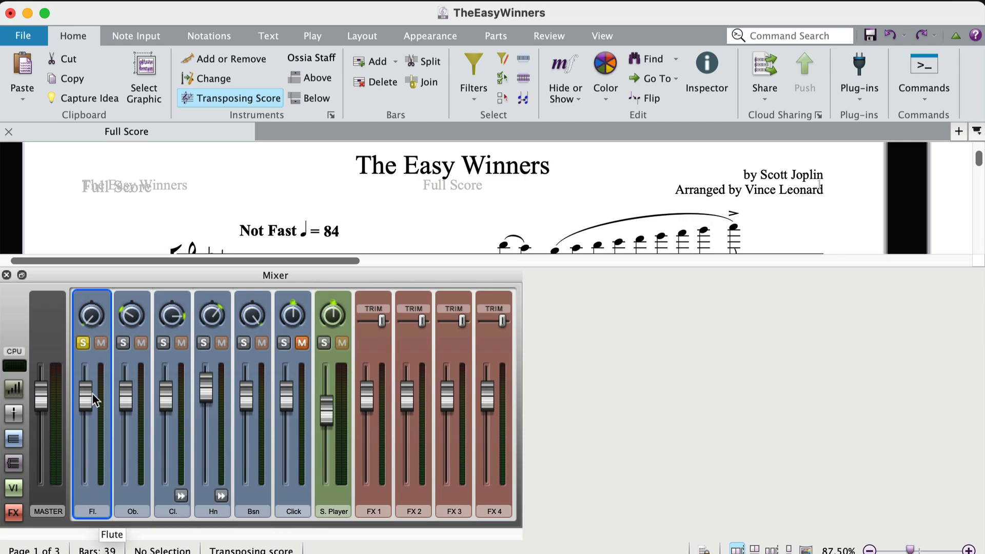
left_click(82, 342)
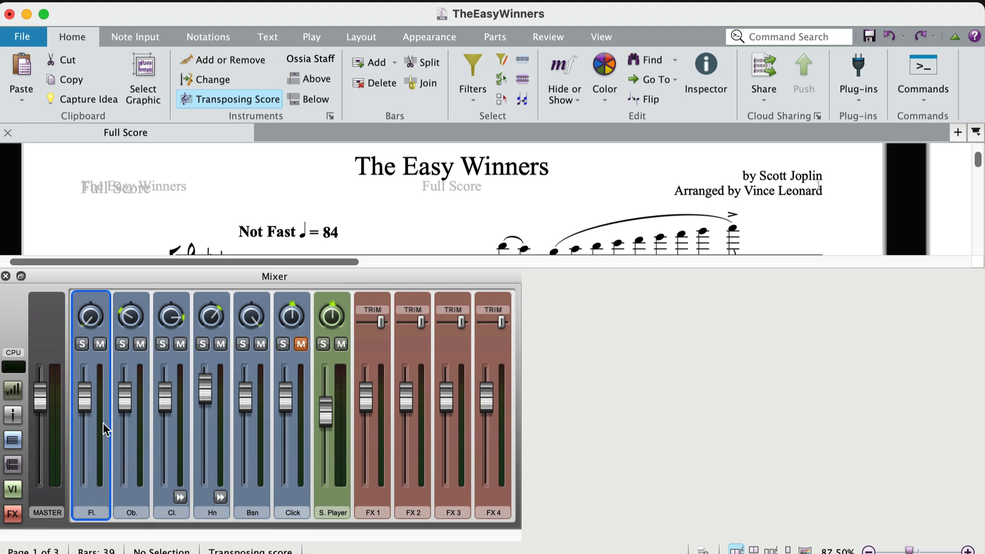
Mute the Flute in the Mixer and close the Mixer.
mouse_move(93, 470)
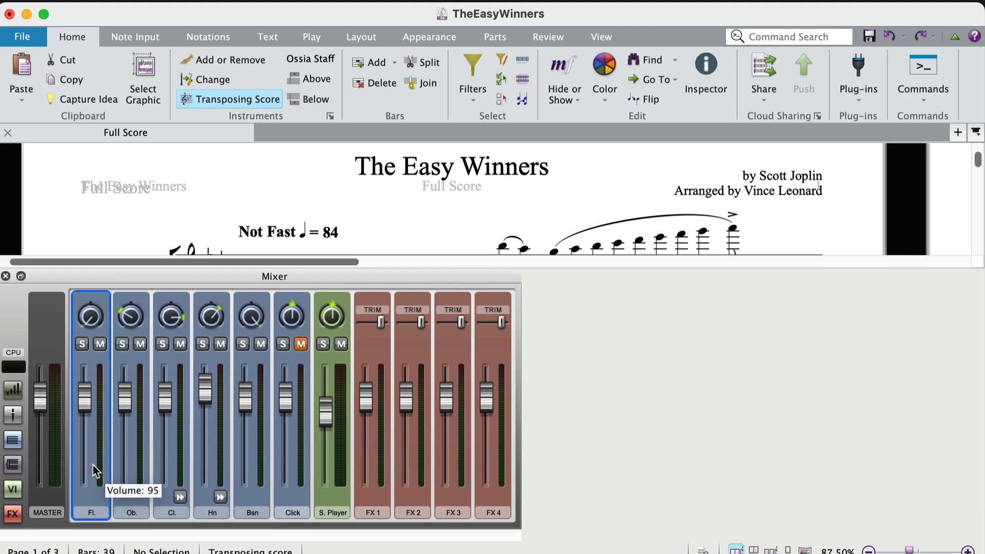
left_click(100, 344)
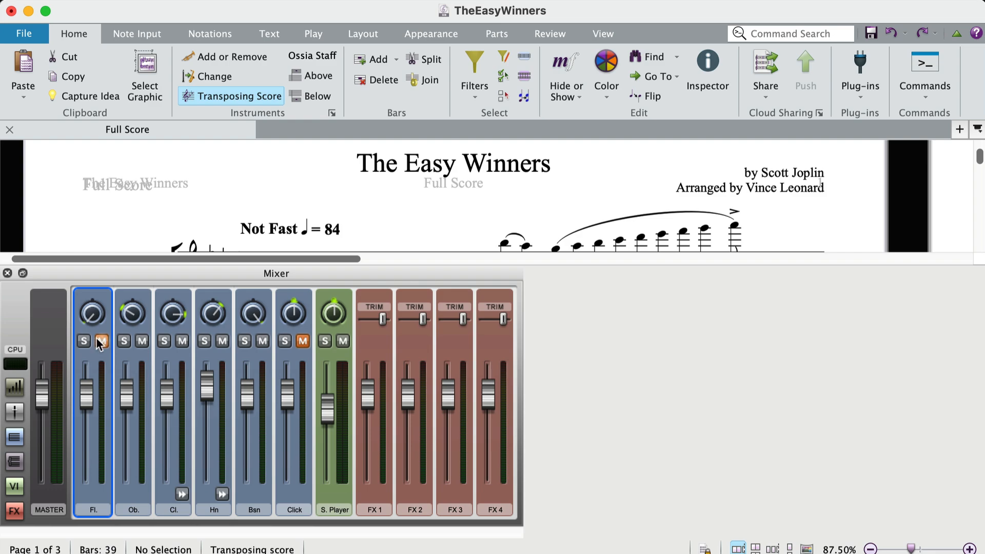
left_click(8, 274)
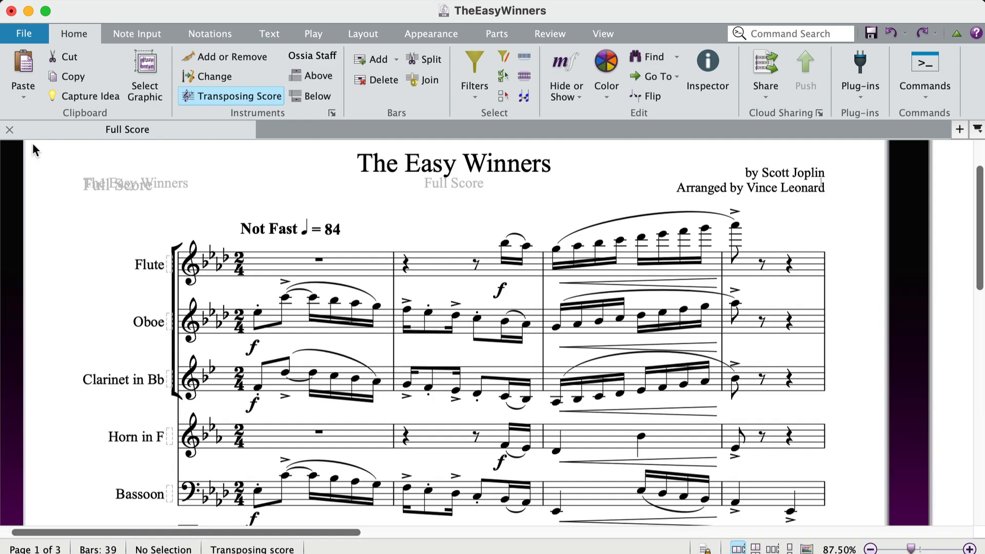
Reopen the video export settings for the score with the muted Flute.
left_click(23, 35)
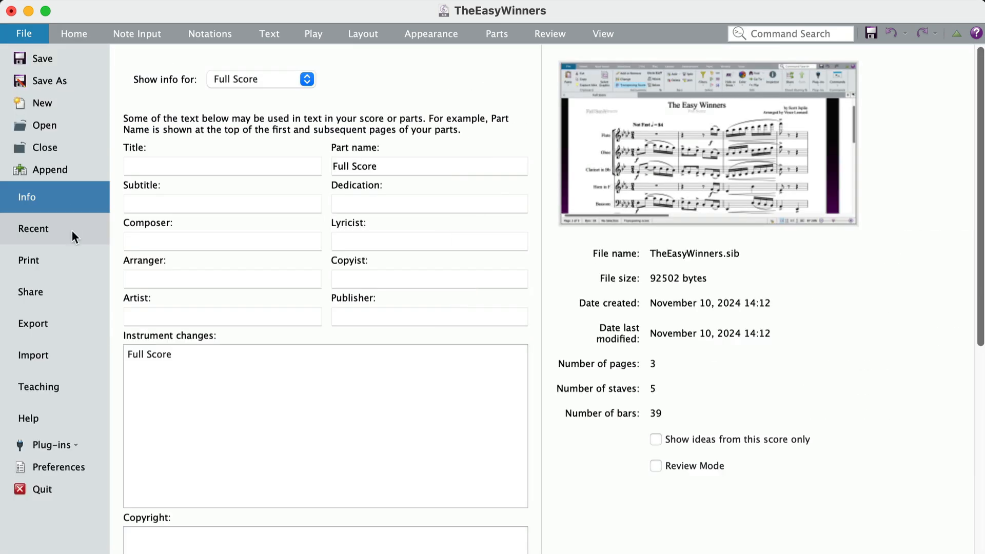
left_click(59, 322)
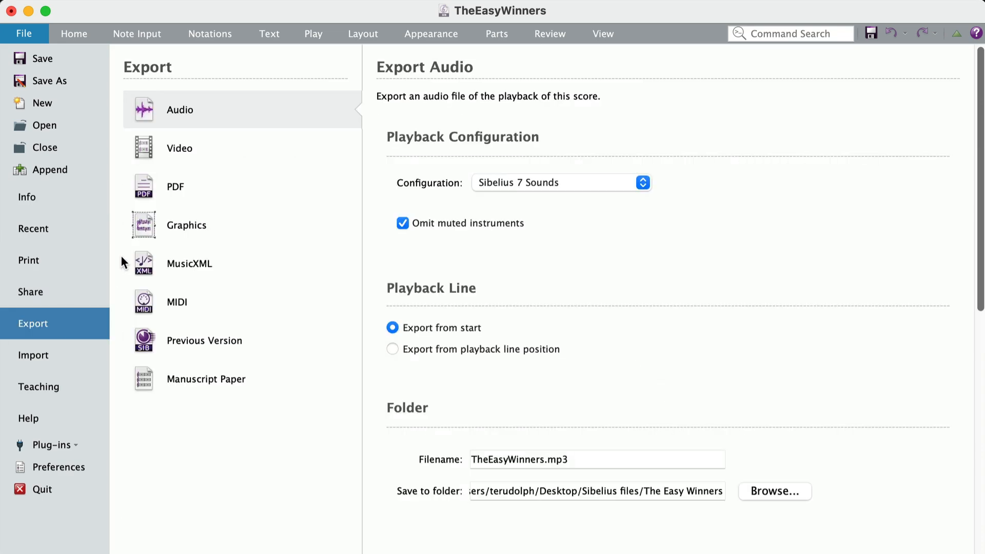
left_click(164, 138)
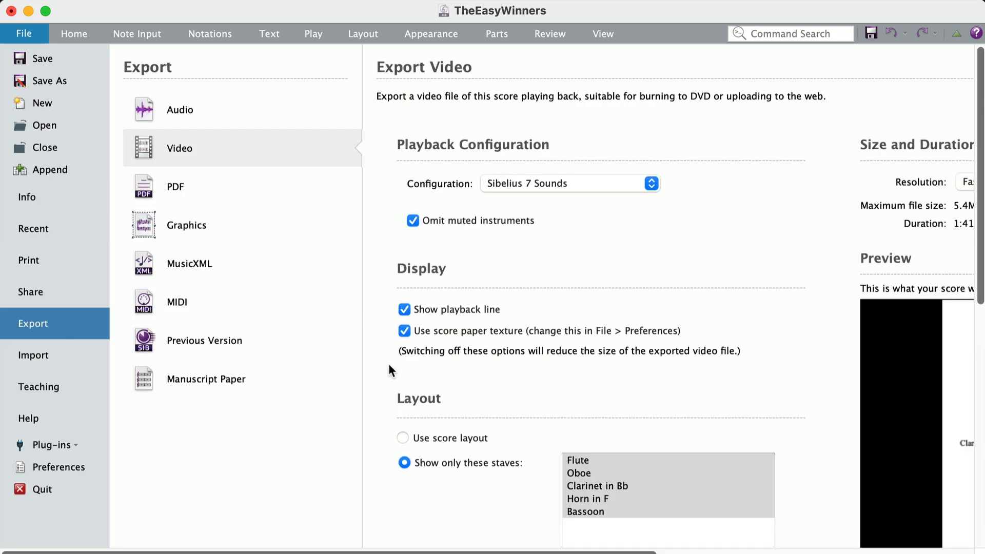
scroll(417, 401, "down", 3)
scroll(417, 400, "up", 3)
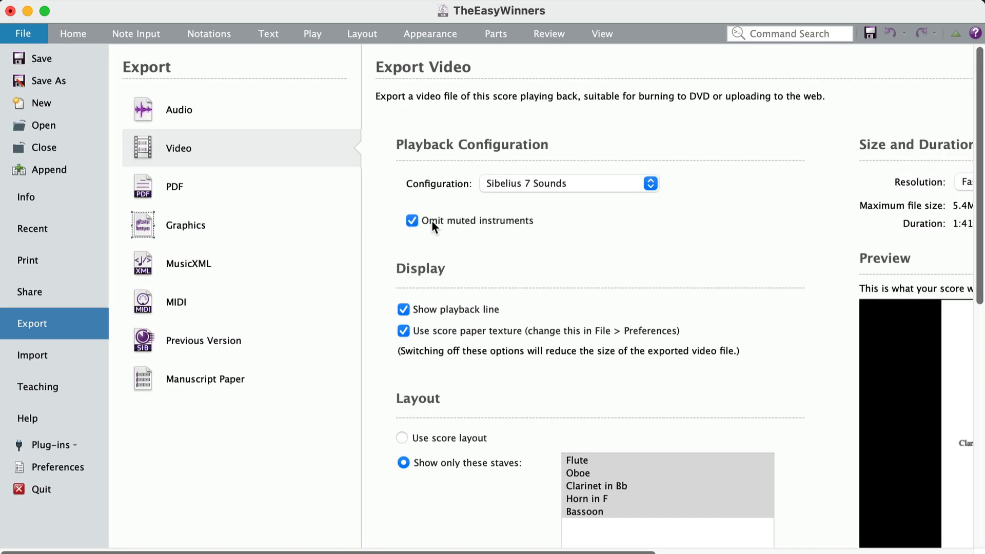
Name the video file TheEasyWinners Flute muted.mov and export it with all five staves shown.
scroll(482, 401, "down", 4)
scroll(482, 401, "right", 4)
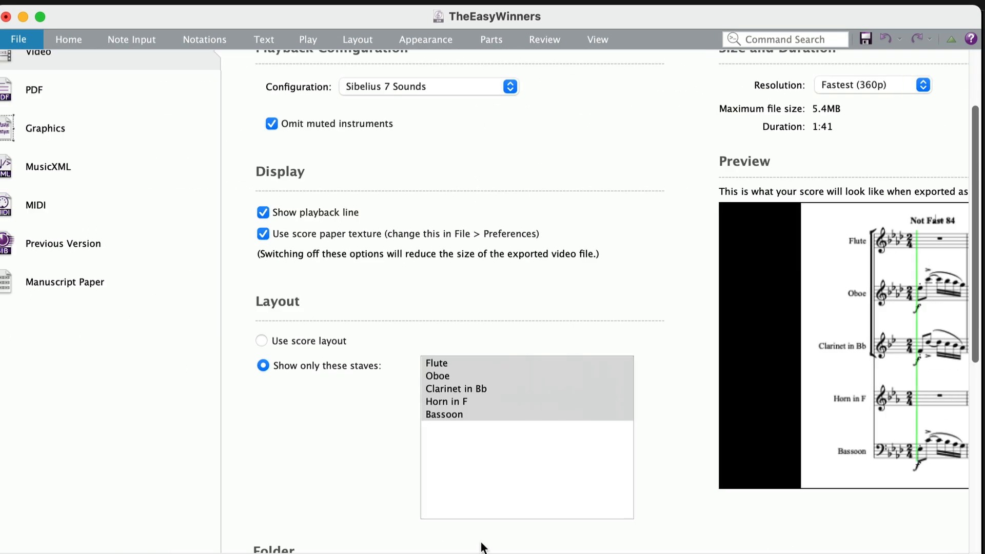
scroll(336, 440, "down", 10)
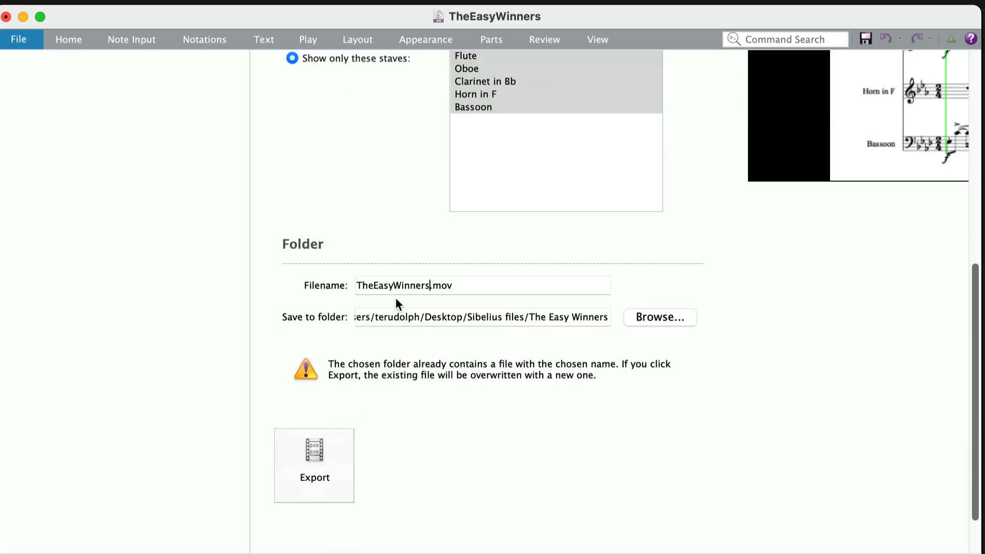
type("Flute mt")
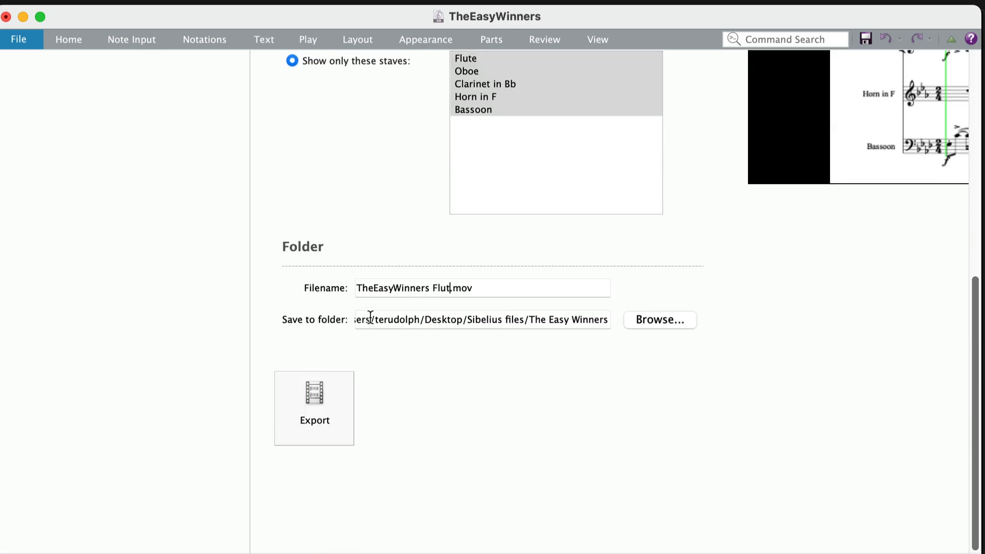
key("BackSpace")
type("uted")
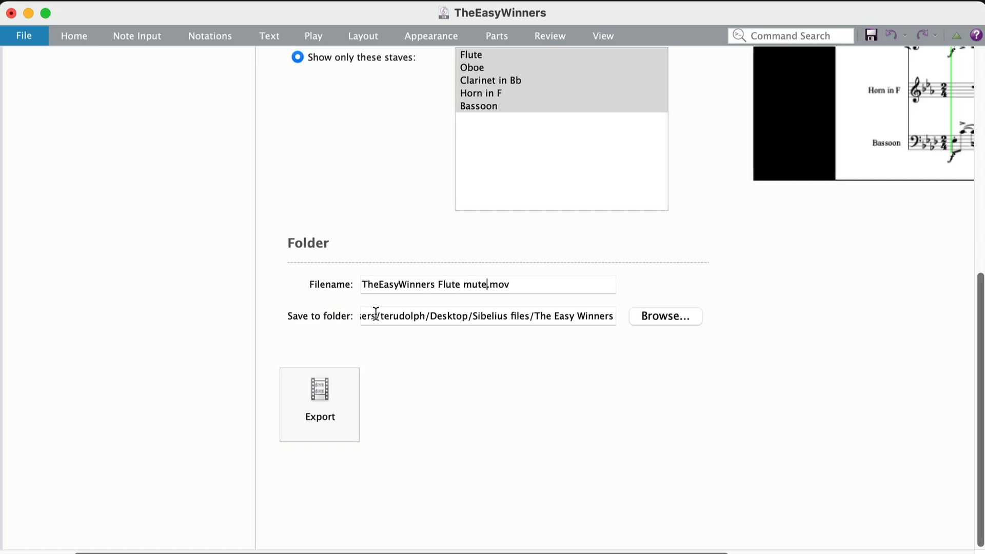
left_click(307, 419)
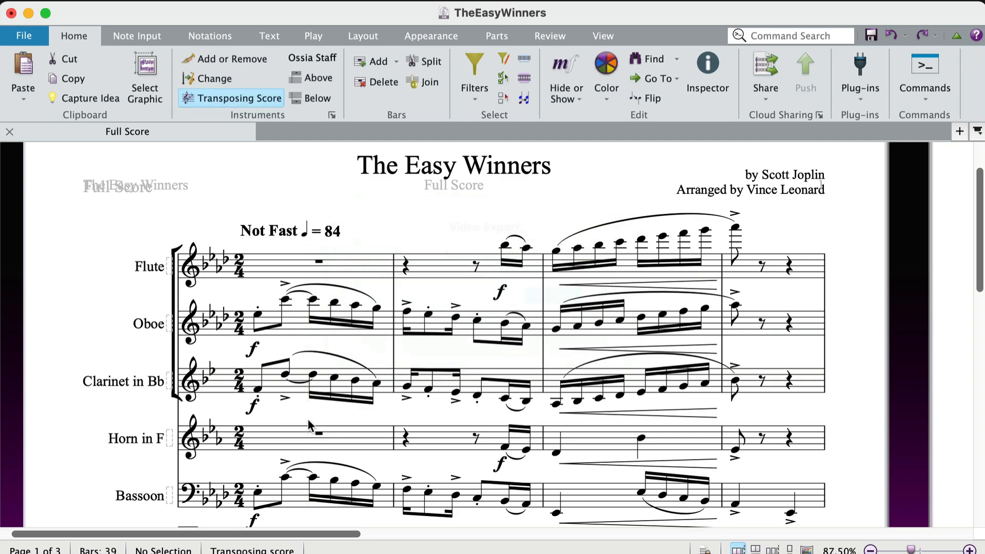
Switch to Finder and select TheEasyWinners Flute muted.mov in The Easy Winners folder.
key("super+Tab")
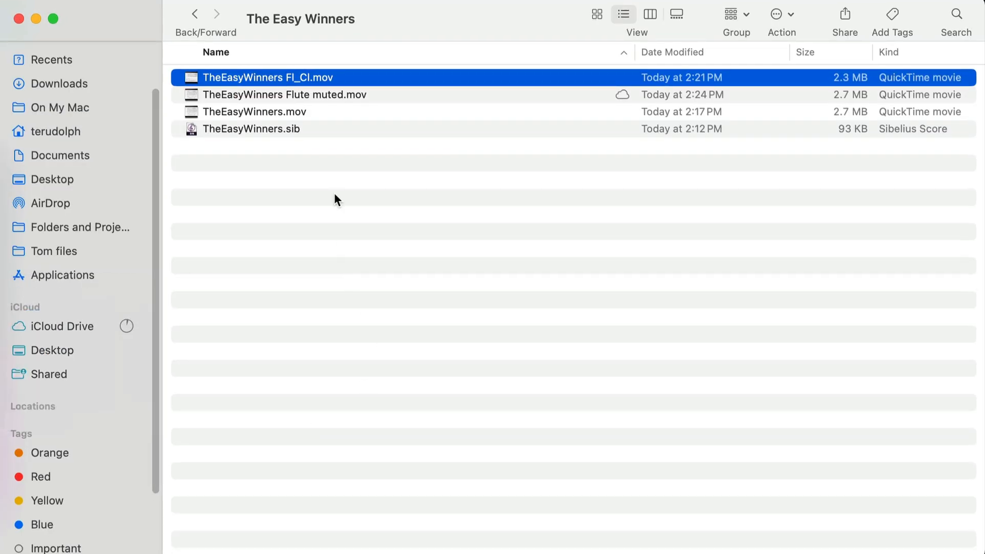
key("Down")
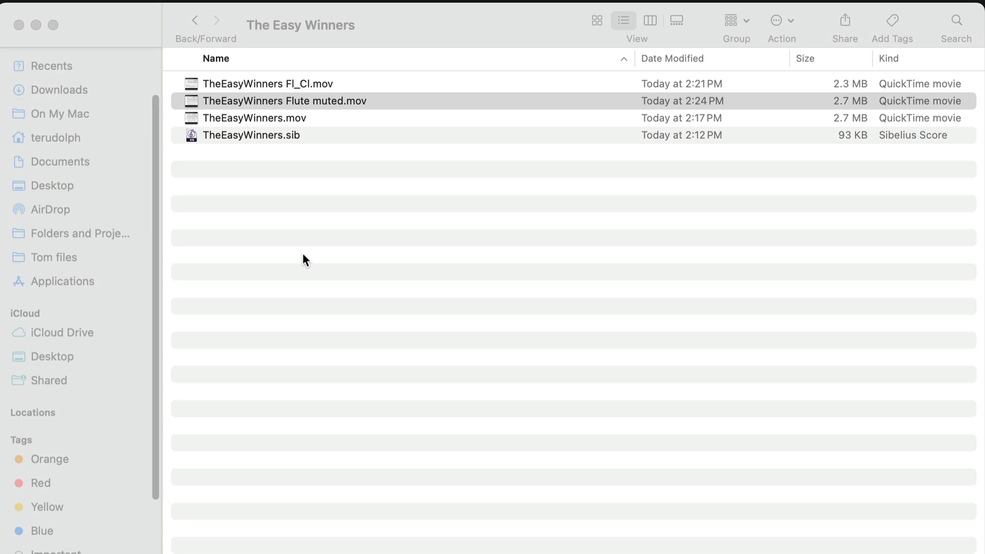
Switch to YouTube in the Chrome browser and start a video upload.
key("super+Tab")
key("super+Tab")
key("super+Tab")
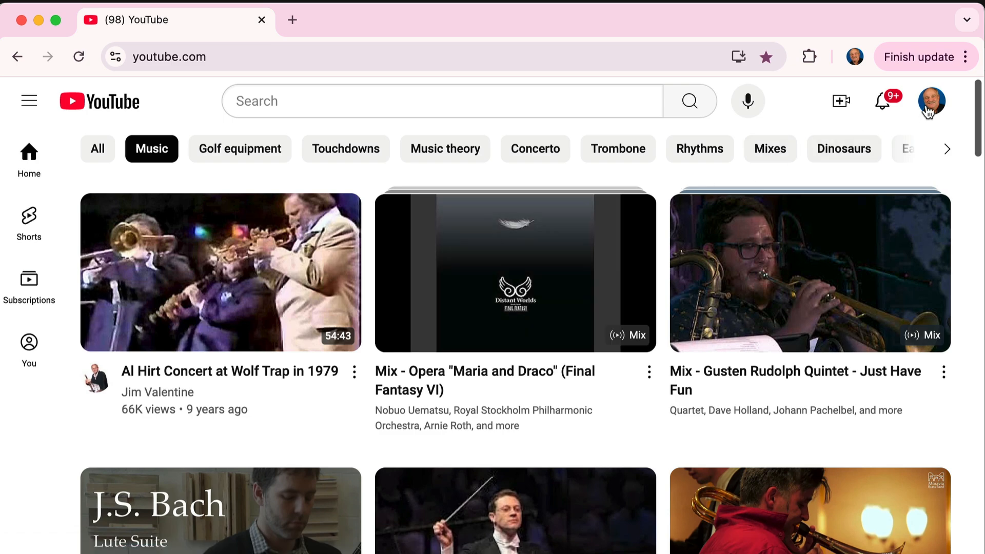
left_click(846, 107)
left_click(878, 144)
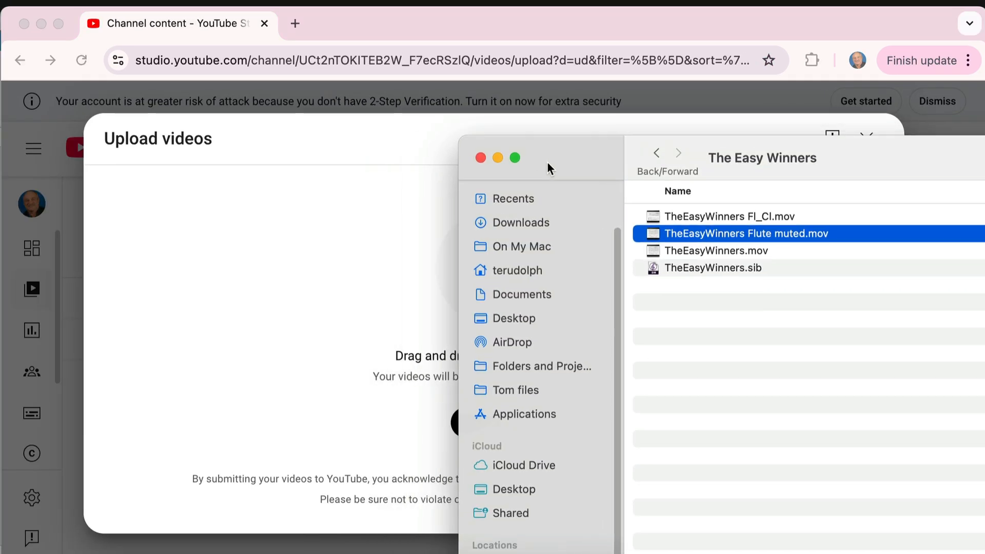
Upload TheEasyWinners Fl_Cl.mov, TheEasyWinners Flute muted.mov and TheEasyWinners.mov from the Finder folder.
left_click_drag(547, 161, 672, 370)
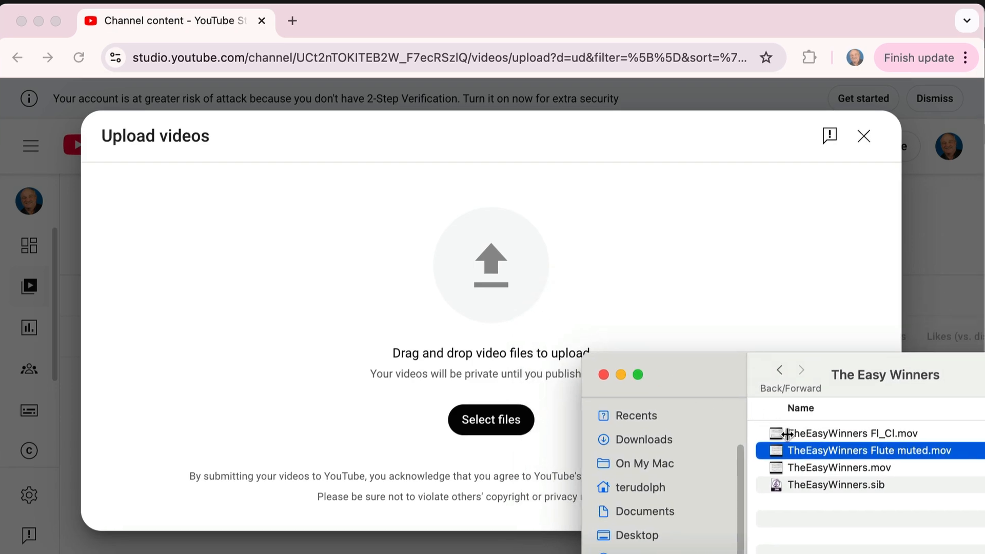
left_click(798, 433)
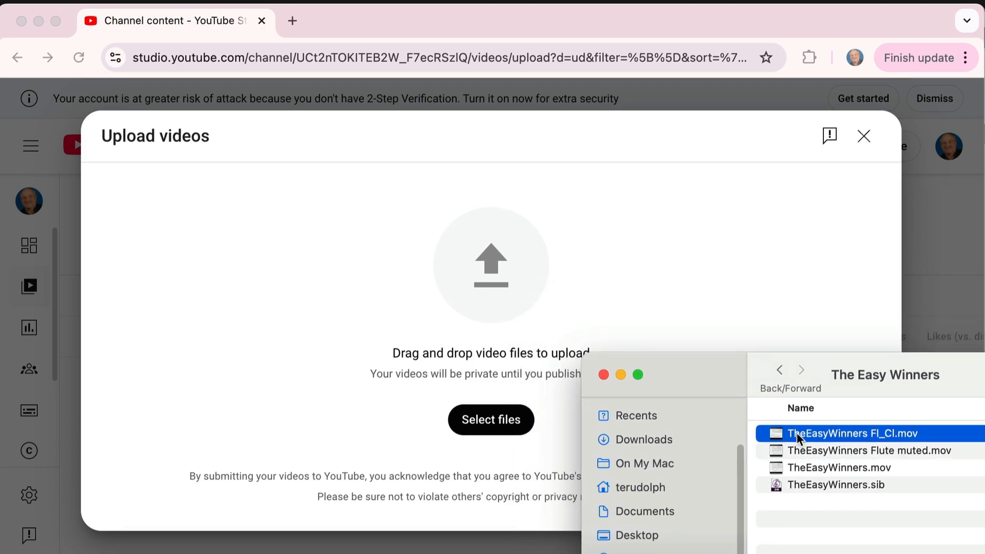
left_click(797, 467, "shift")
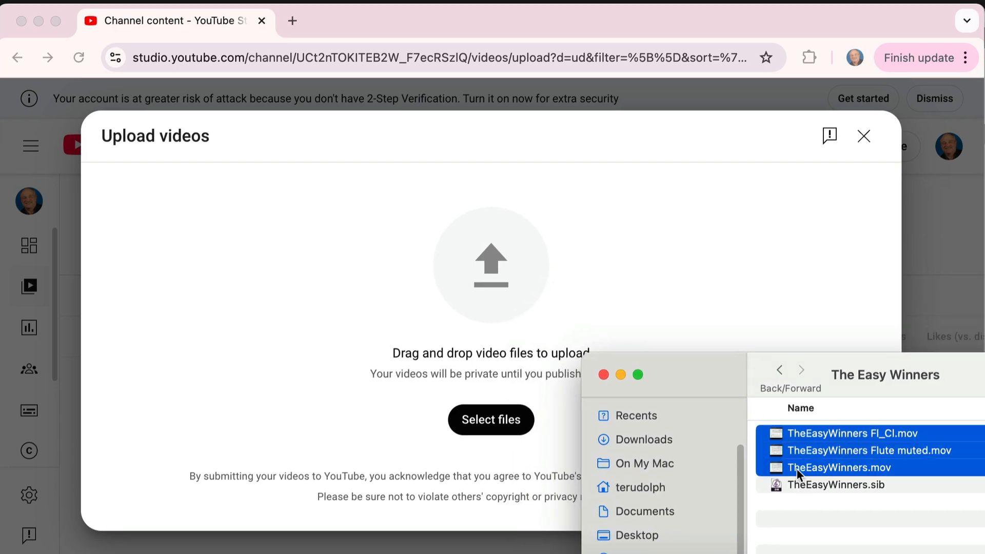
left_click_drag(789, 440, 488, 297)
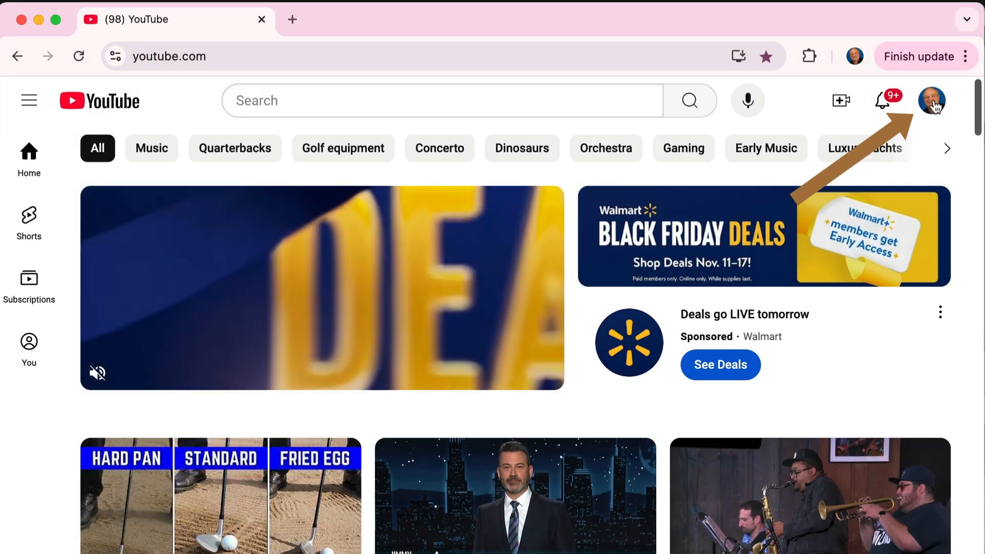
Go to the channel content list in YouTube Studio and look through the uploaded draft videos.
left_click(931, 101)
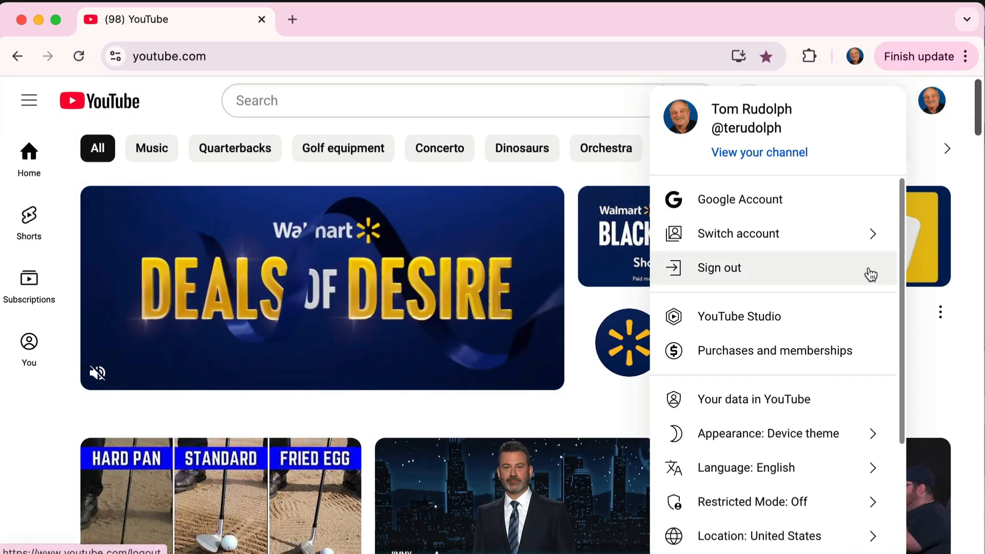
left_click(749, 321)
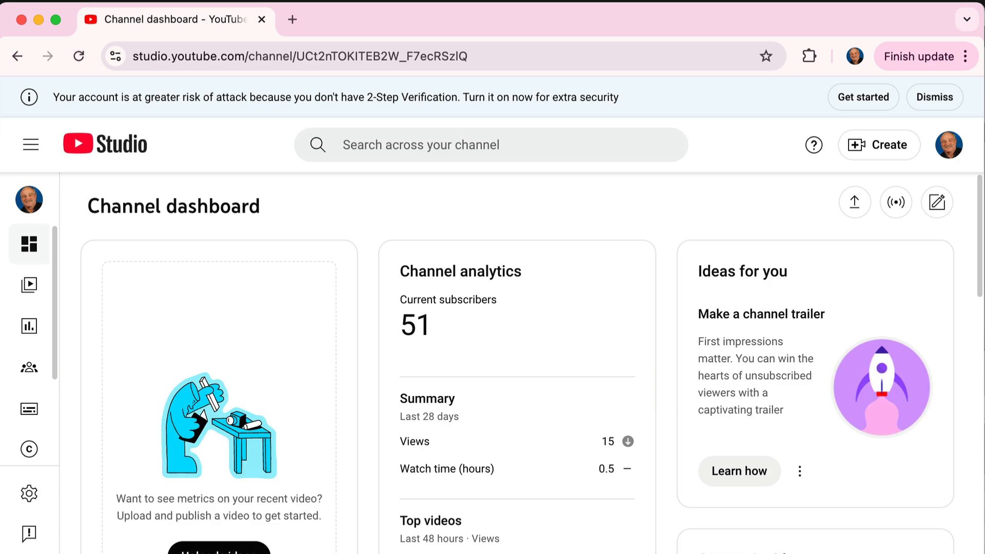
left_click(25, 292)
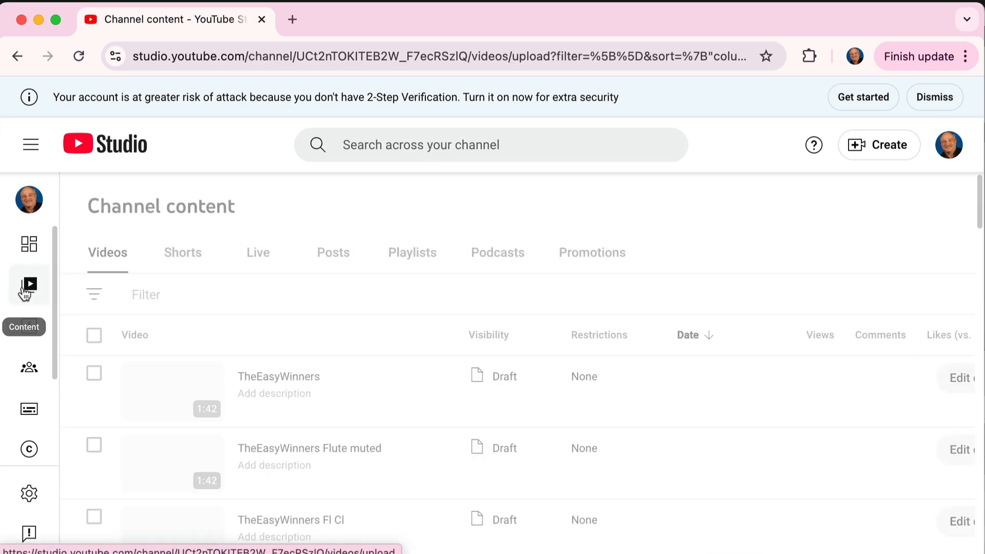
scroll(609, 409, "down", 1)
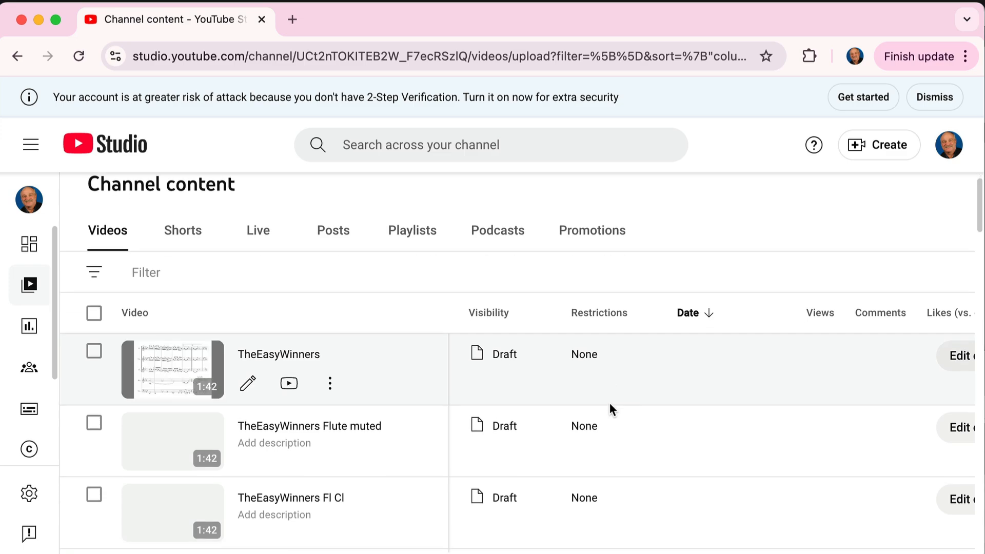
scroll(610, 402, "down", 3)
scroll(610, 409, "up", 2)
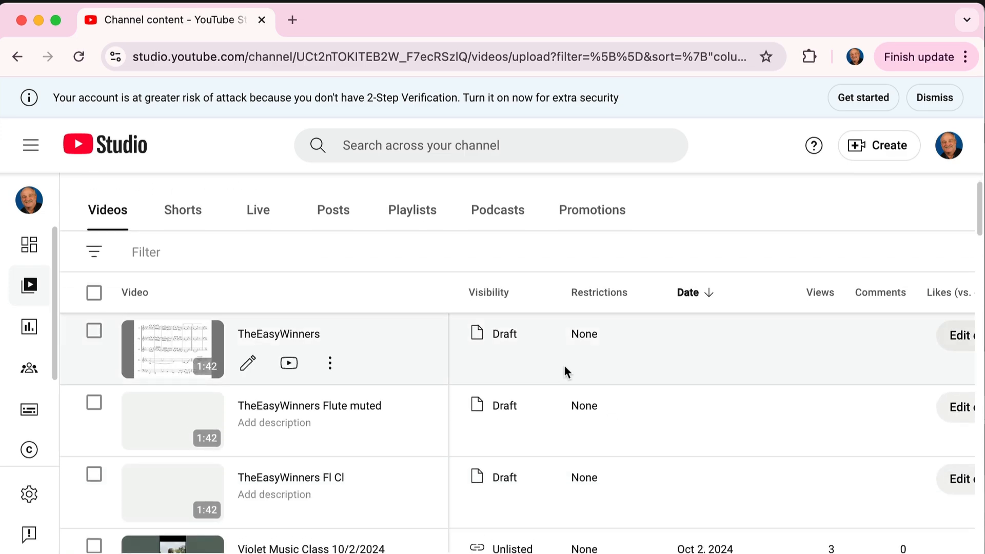
Edit the TheEasyWinners draft and change its title to The Easy Winners.
left_click(958, 335)
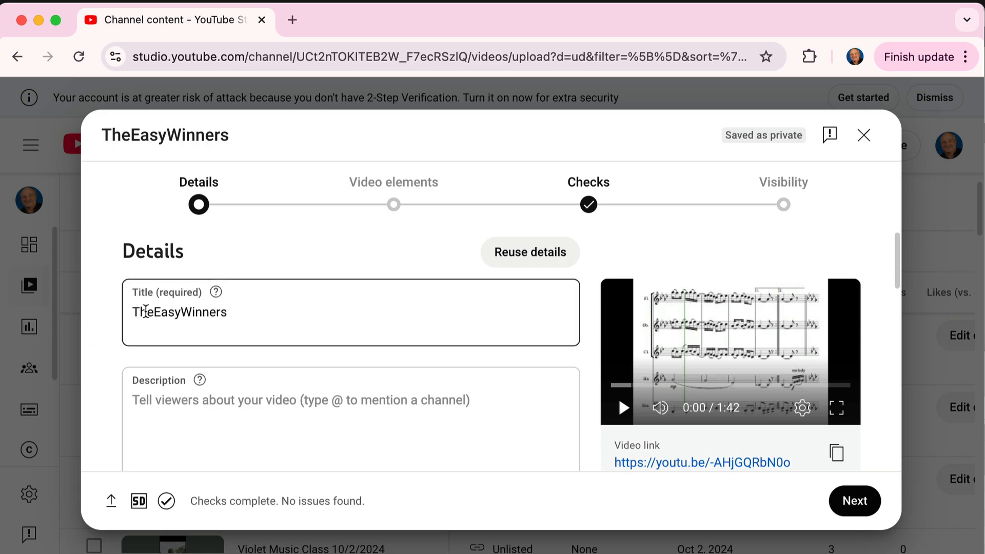
left_click(155, 312)
left_click(184, 311)
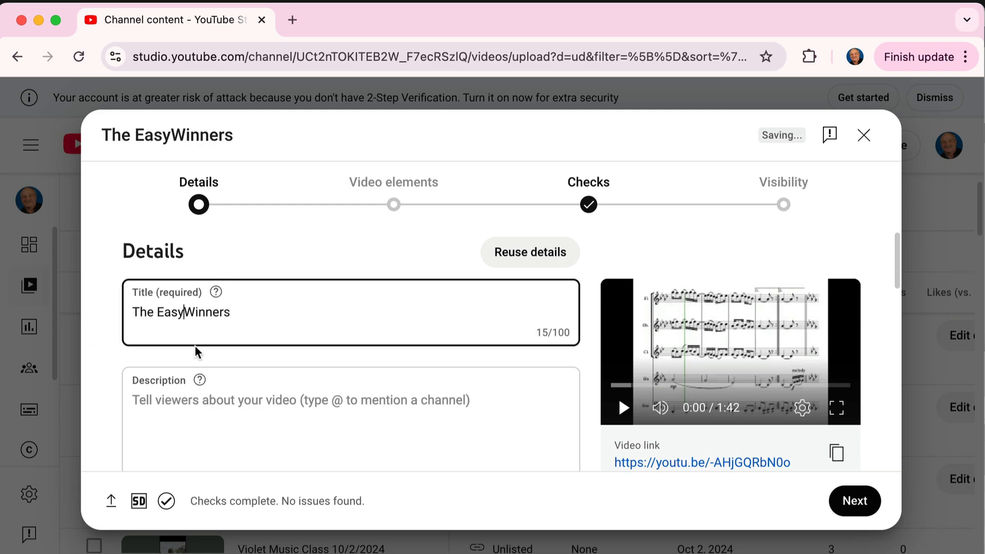
left_click(175, 401)
Mark The Easy Winners video as not made for kids.
scroll(235, 424, "down", 3)
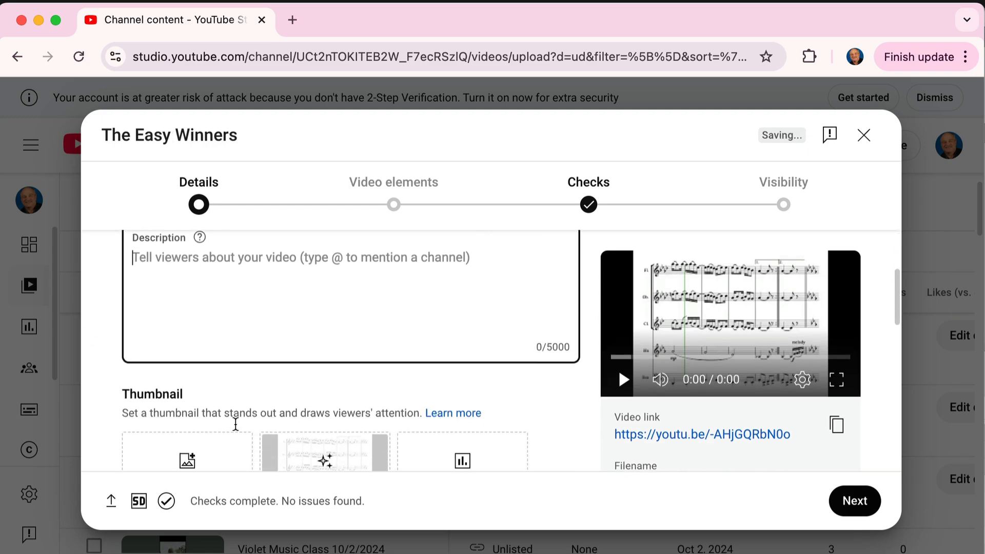
scroll(235, 424, "down", 10)
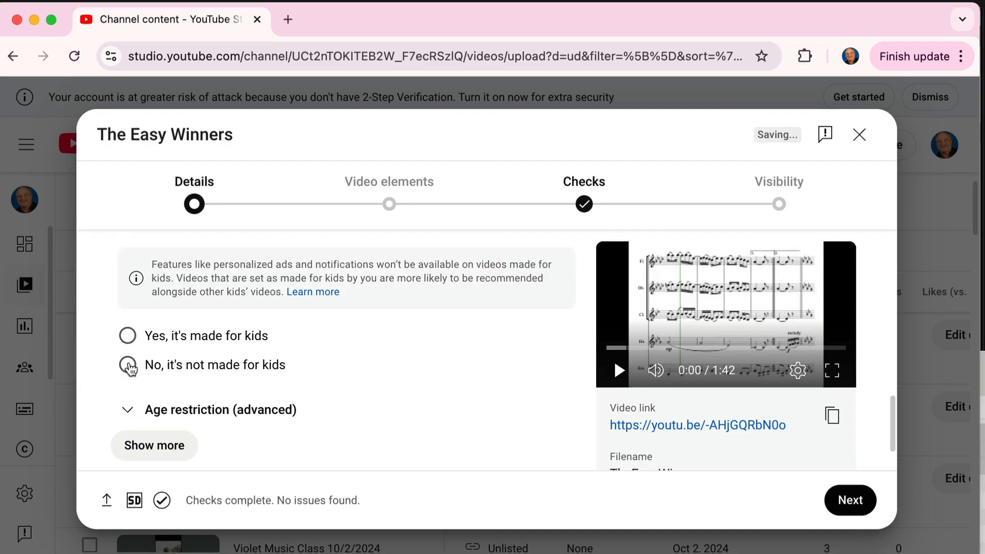
left_click(129, 365)
scroll(787, 461, "down", 1)
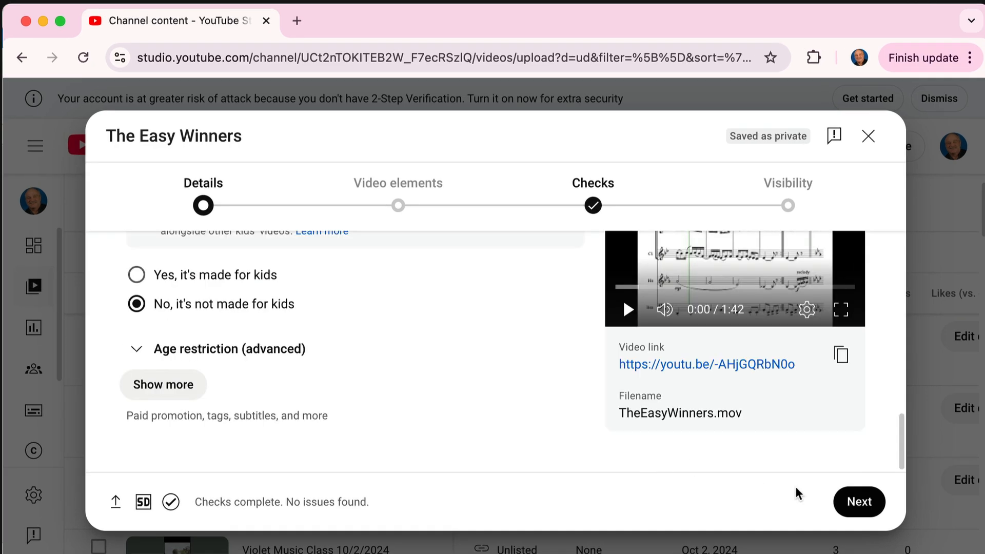
Publish The Easy Winners video with its visibility set to Unlisted and dismiss the published notice.
left_click(856, 501)
left_click(857, 501)
scroll(270, 354, "down", 1)
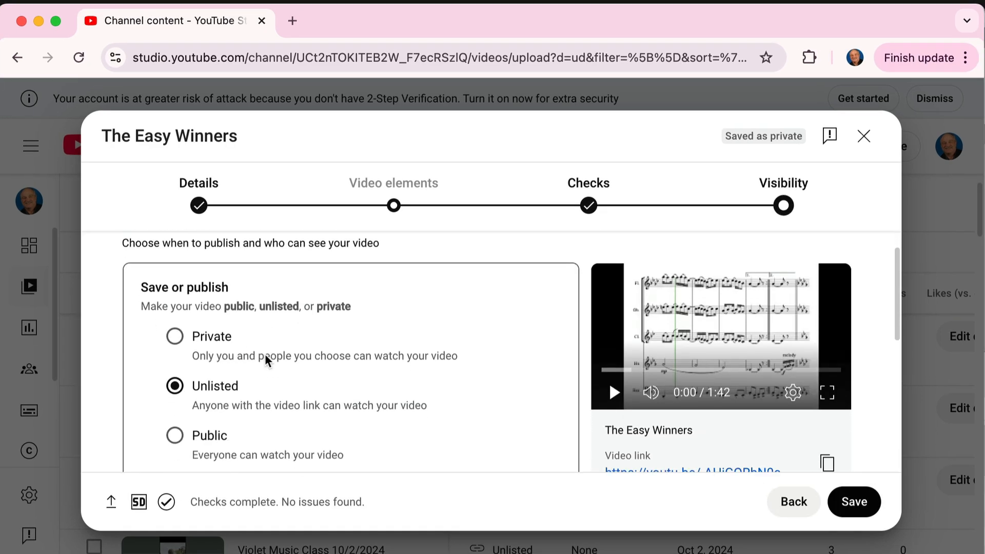
scroll(264, 353, "down", 1)
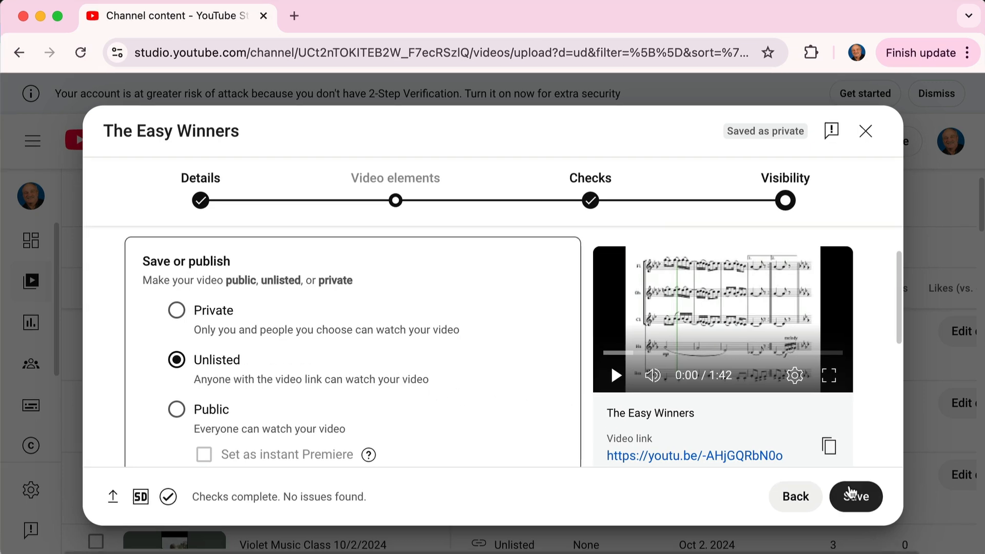
left_click(848, 495)
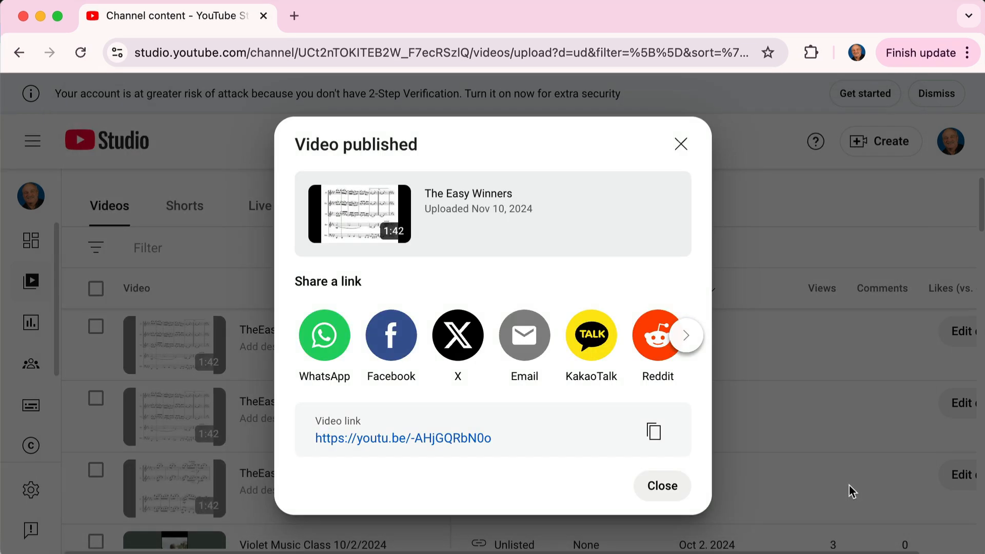
left_click(664, 484)
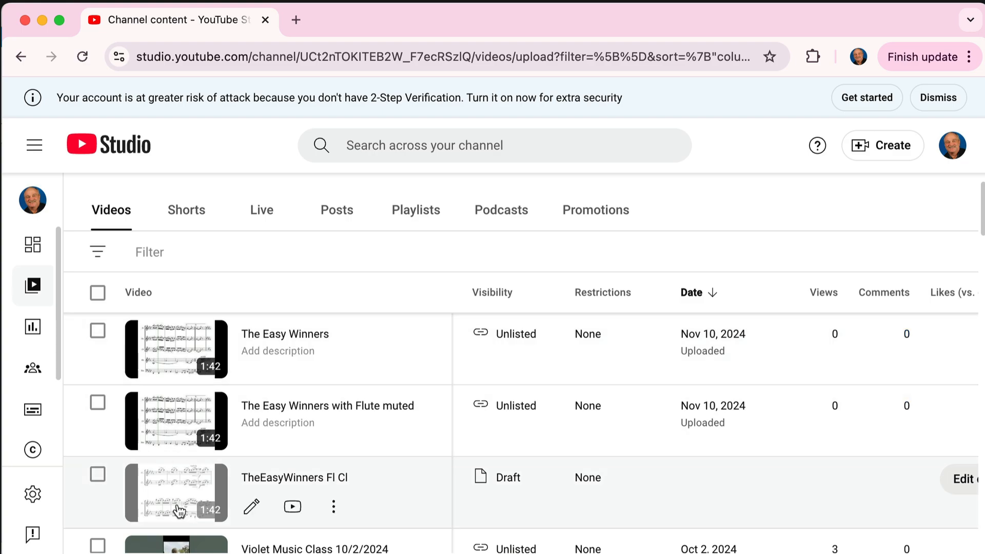
Copy the video link from The Easy Winners details page and play the video's opening in a new tab.
left_click(264, 343)
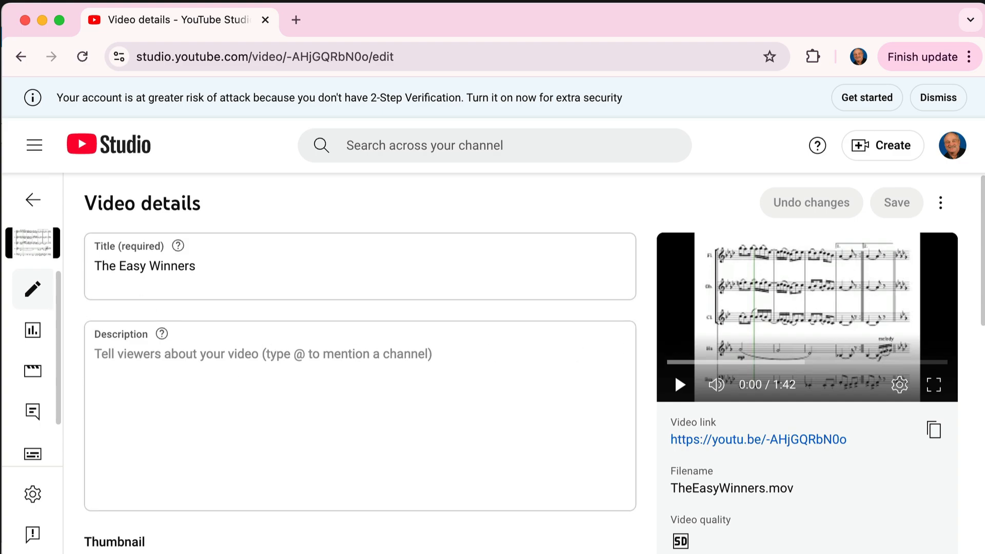
left_click(934, 430)
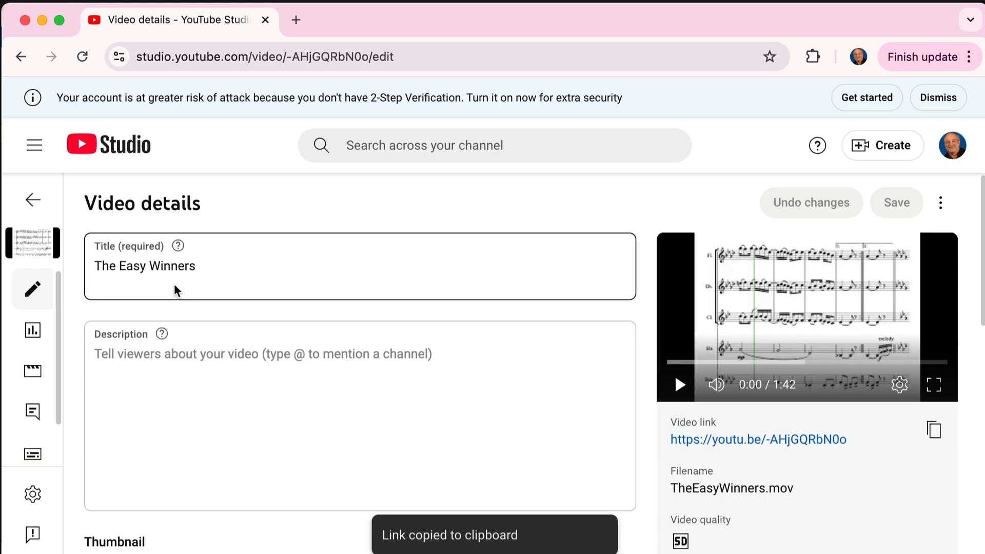
left_click(298, 20)
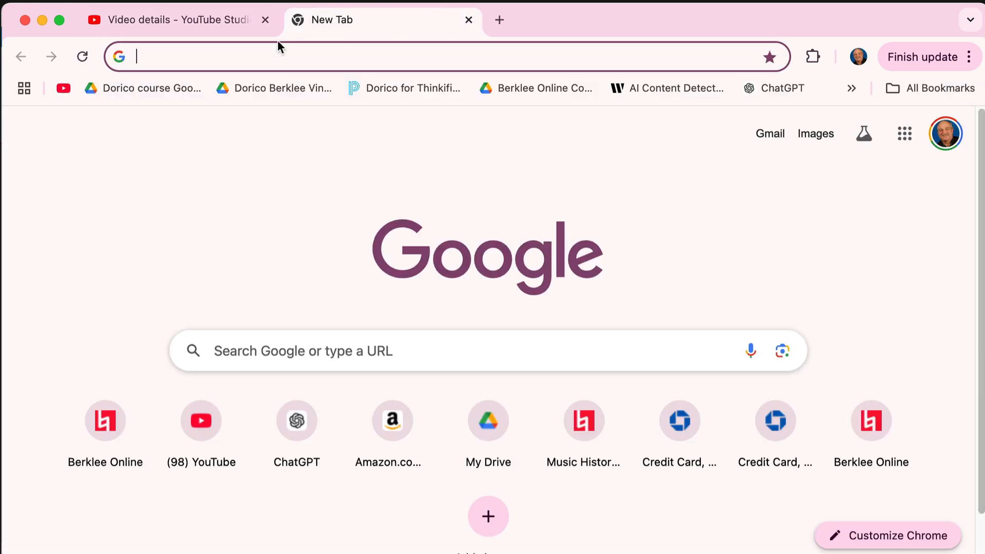
left_click(252, 59)
key("super+v")
key("Return")
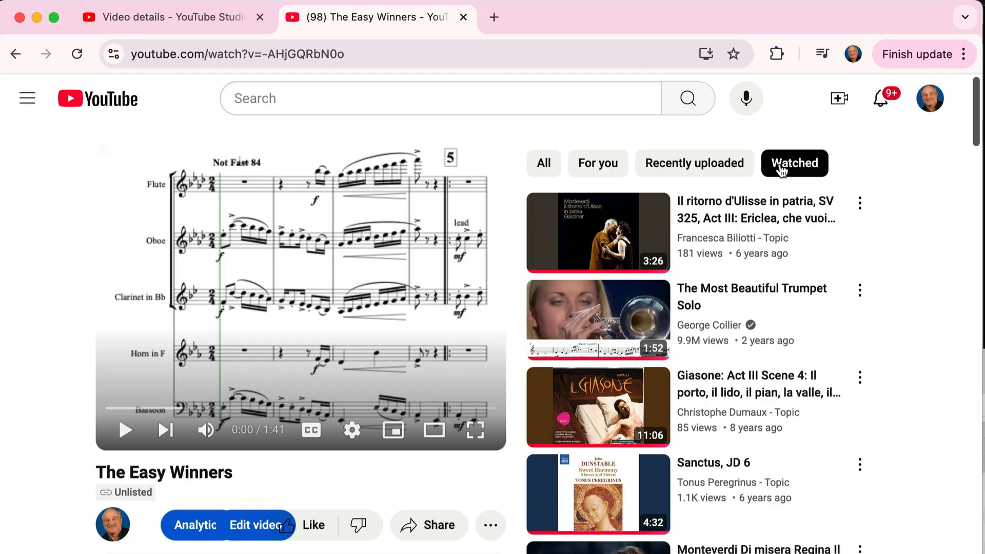
left_click(126, 430)
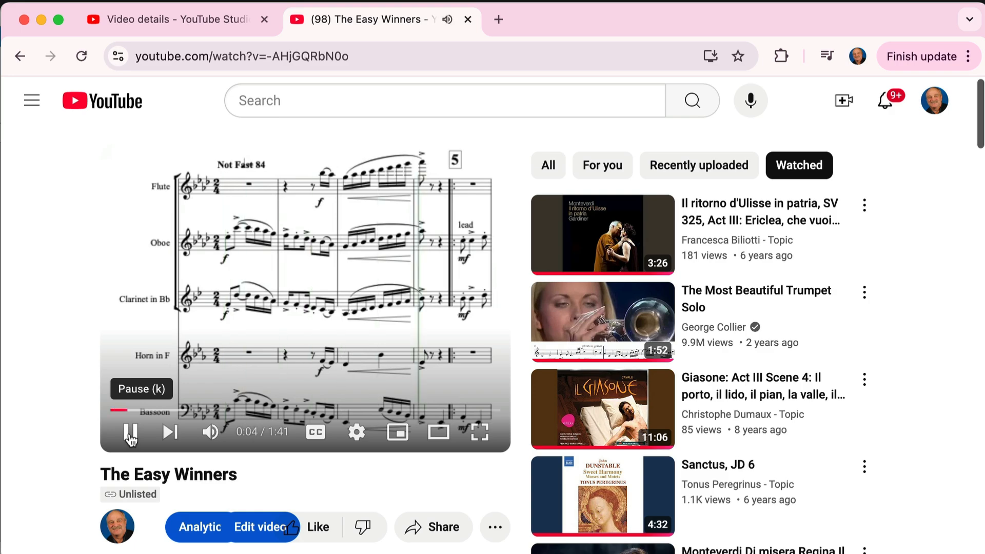
left_click(130, 435)
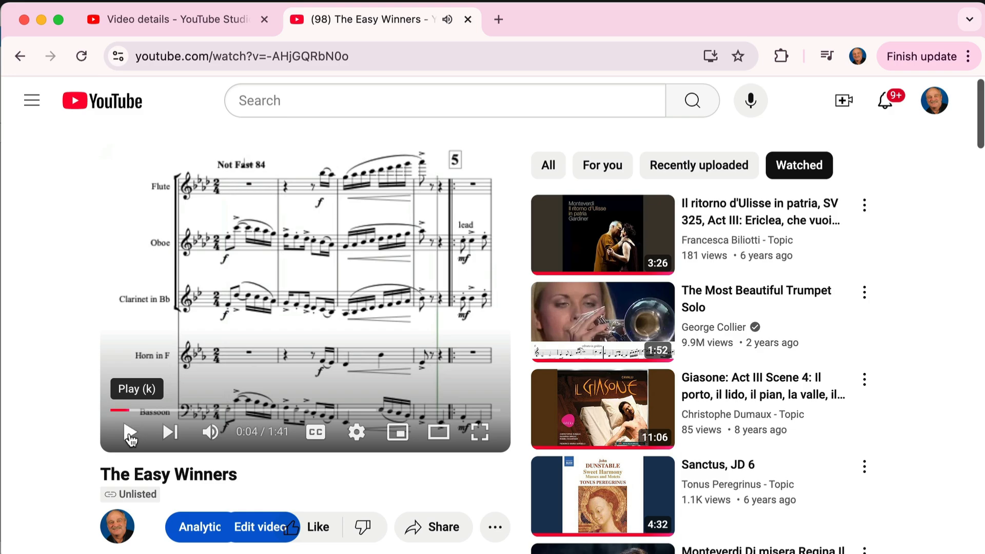
Copy the share link of The Easy Winners video and view the further sharing services.
left_click(447, 533)
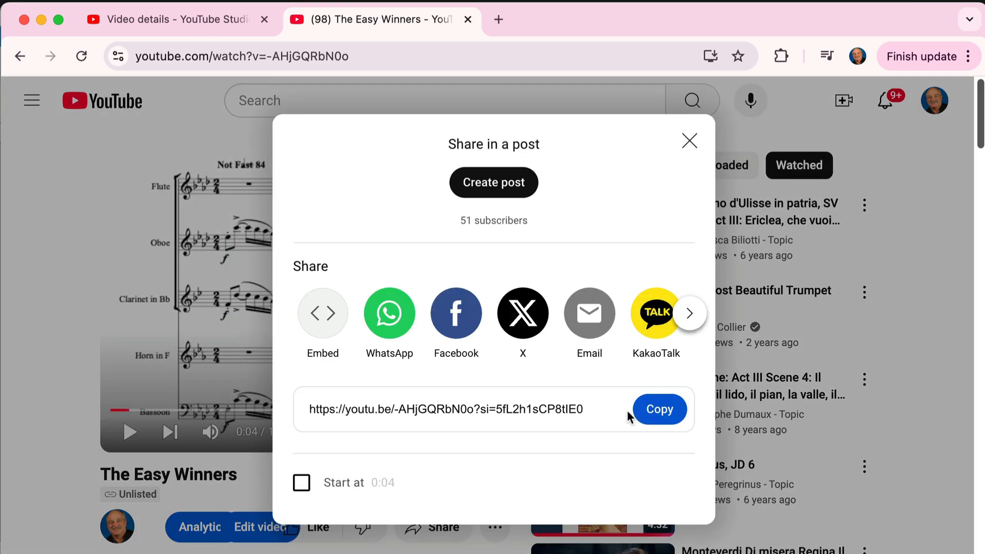
left_click(657, 409)
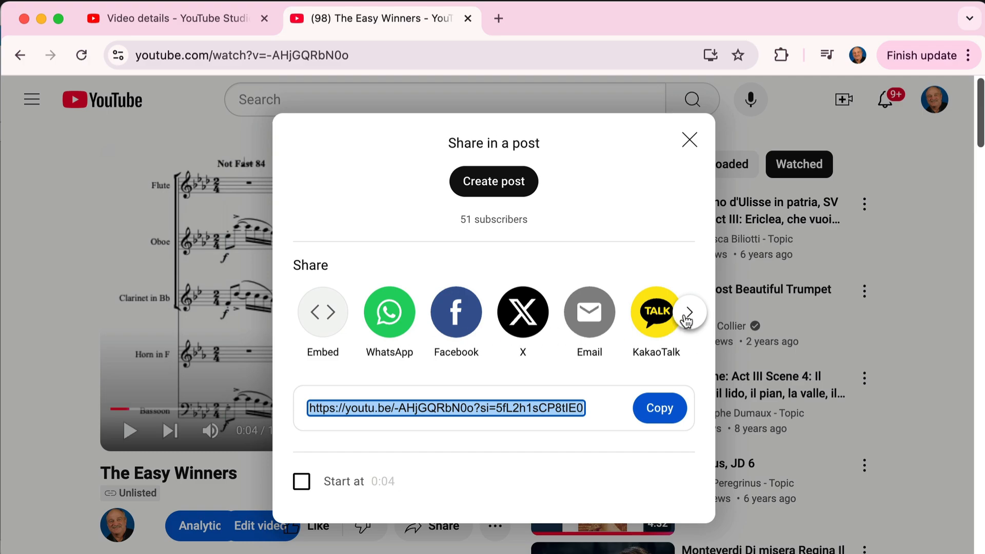
left_click(687, 319)
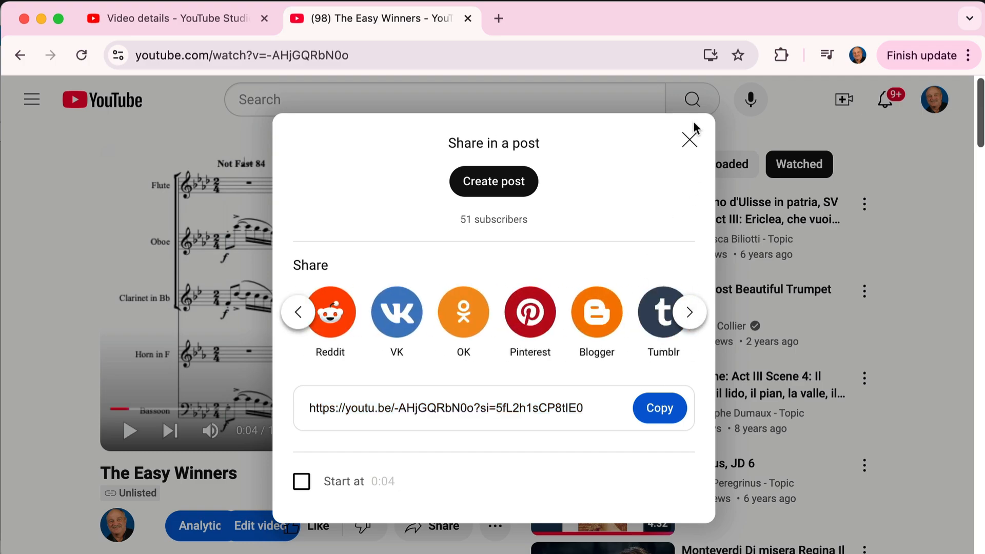